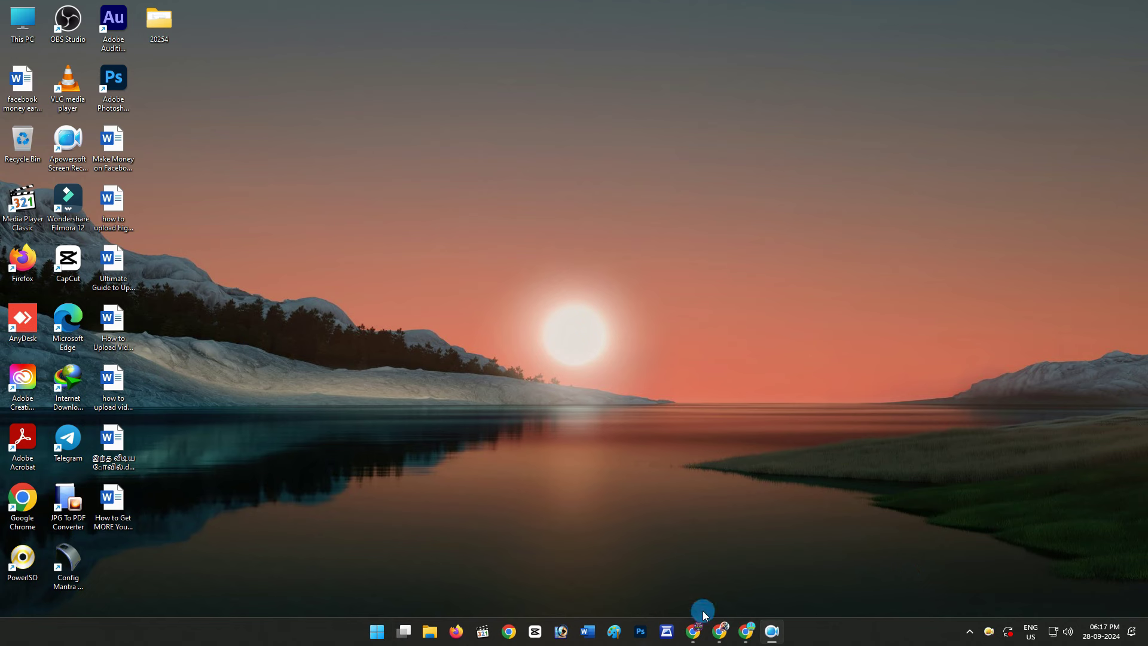
- Open the Page access settings from the Tamilchan Technology Page's professional dashboard
left_click(693, 630)
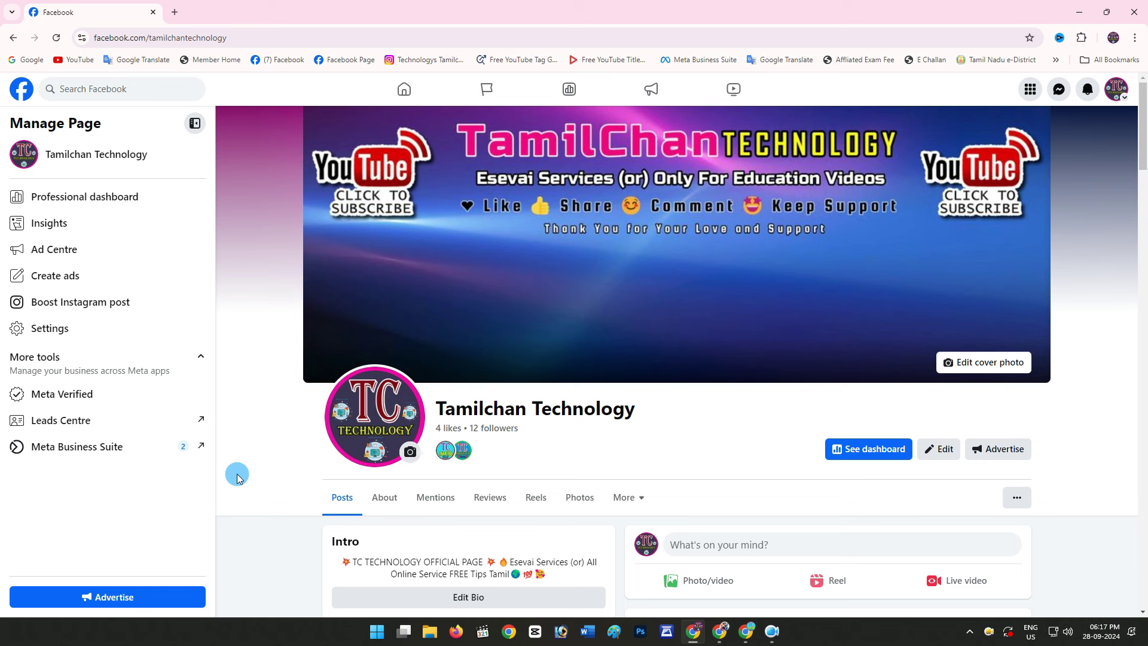
left_click(114, 196)
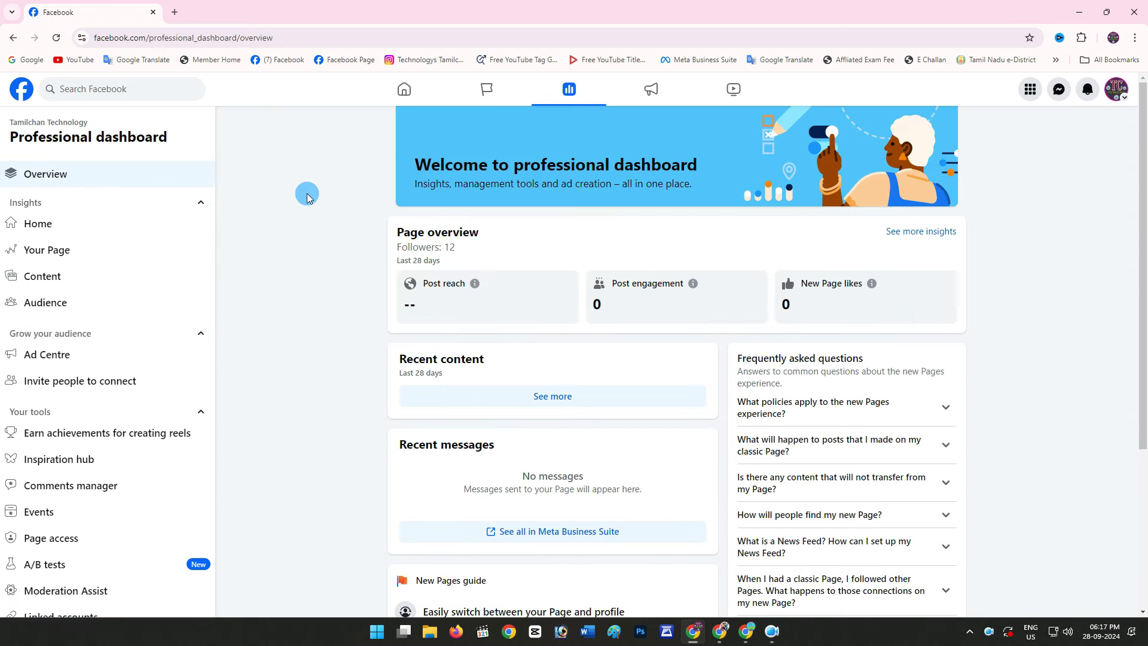
scroll(233, 263, "down", 1)
scroll(140, 436, "down", 2)
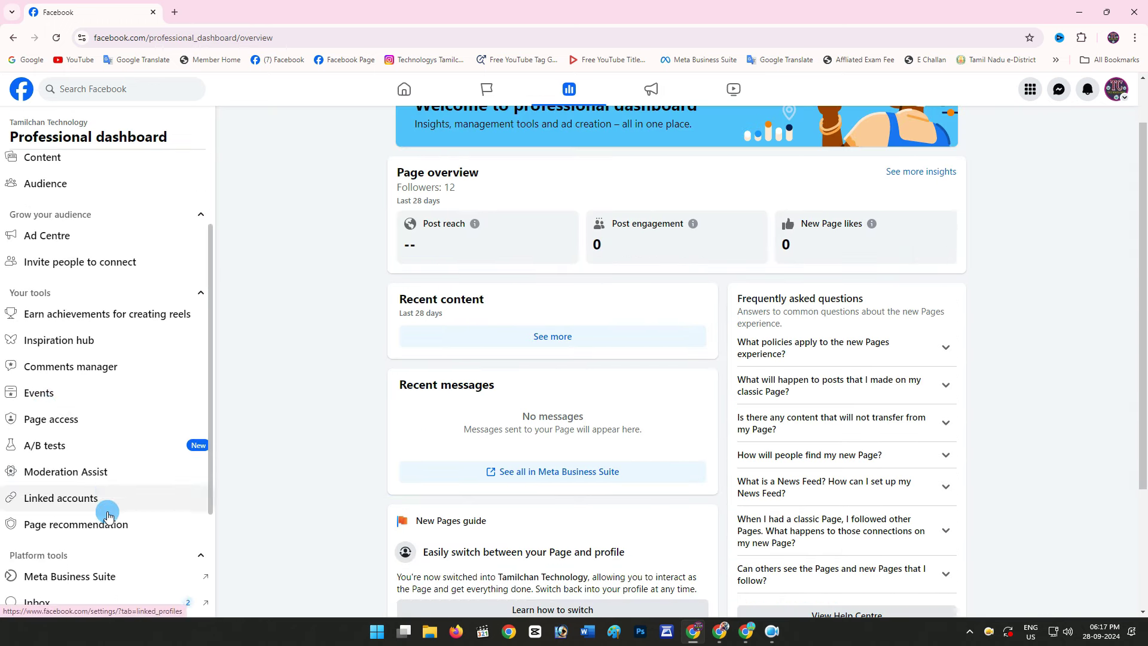
left_click(41, 419)
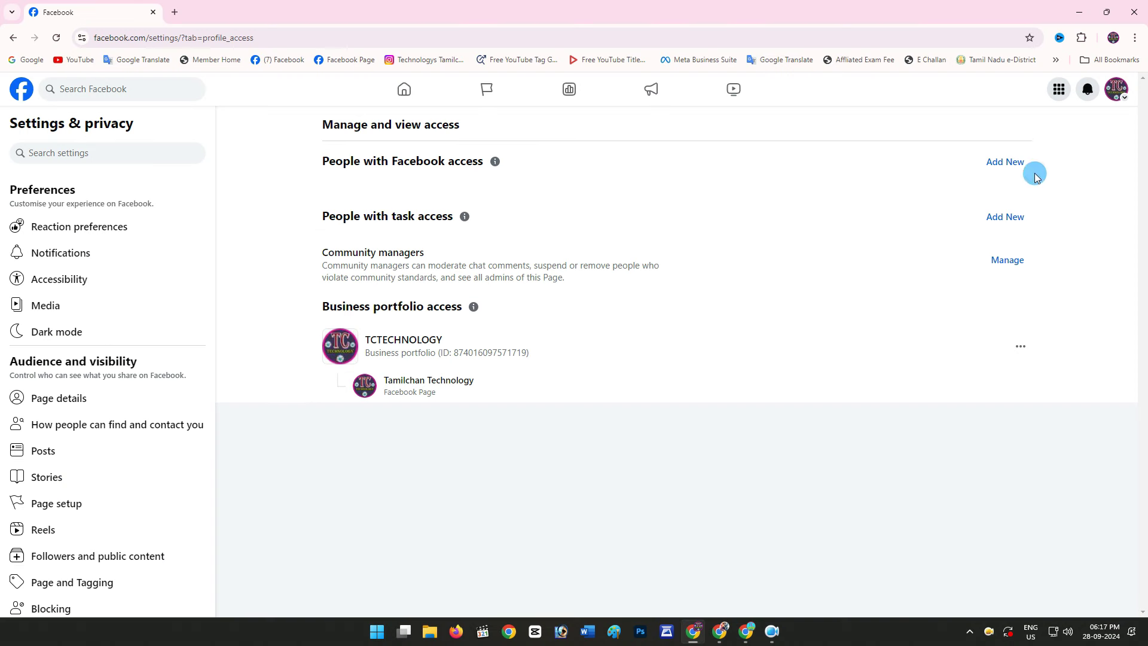
- Start adding a new person with Facebook access to the Page and continue to the people search
left_click(1018, 161)
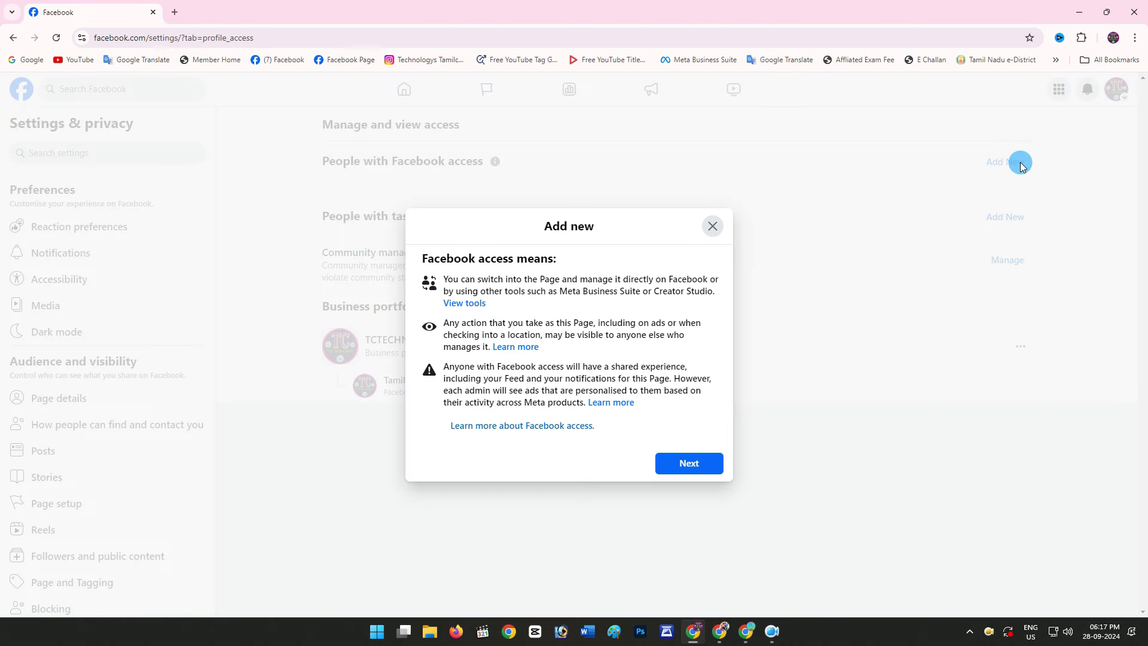
left_click(715, 460)
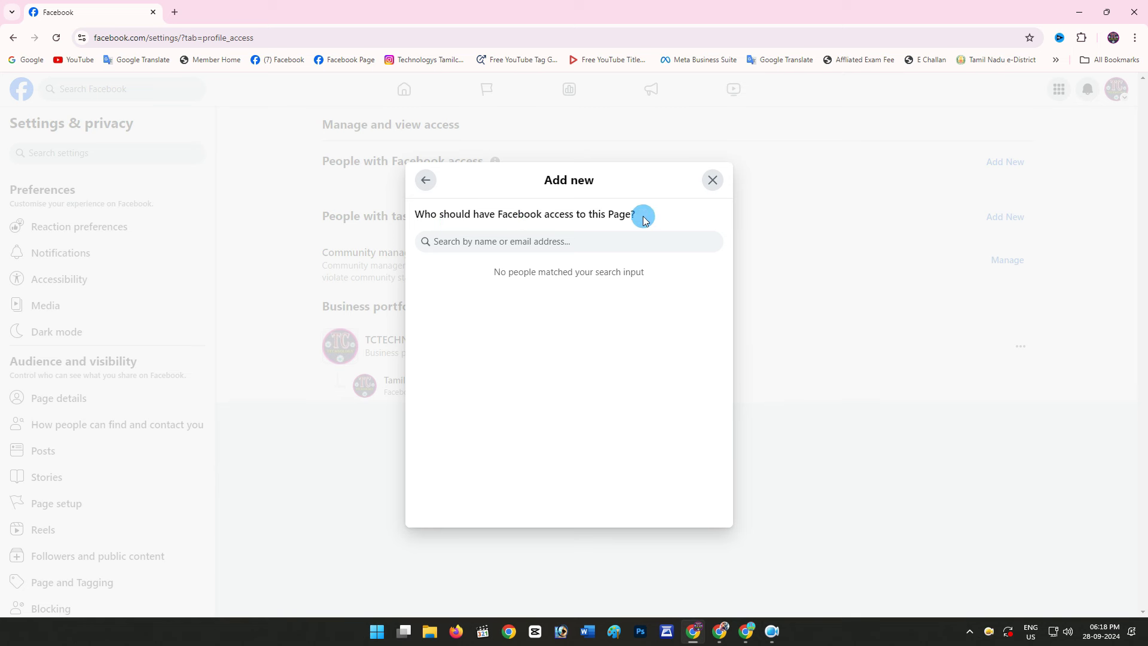
left_click(540, 242)
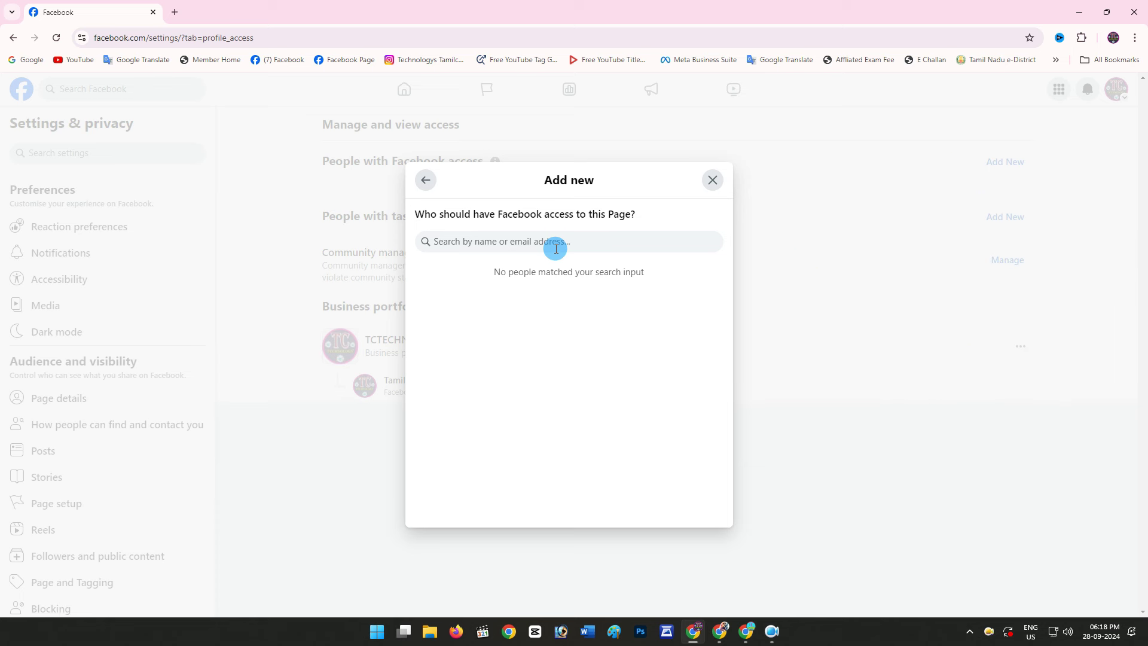
- Search for the intended profile by its display name and look through the matching people
type("Ta")
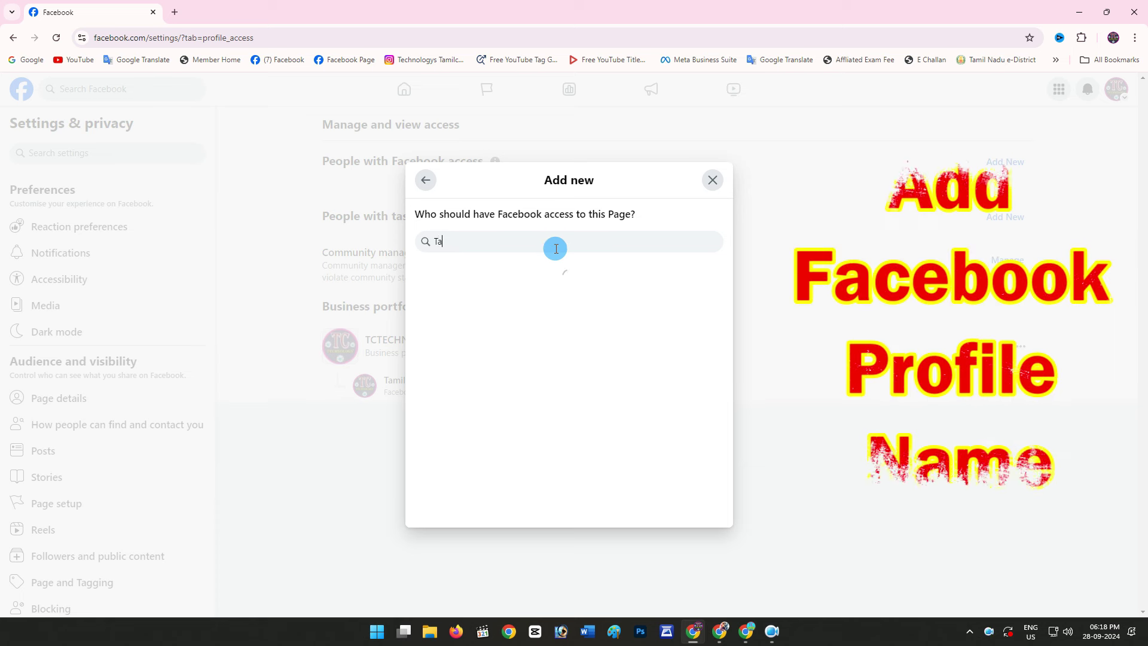
type("mil Chan")
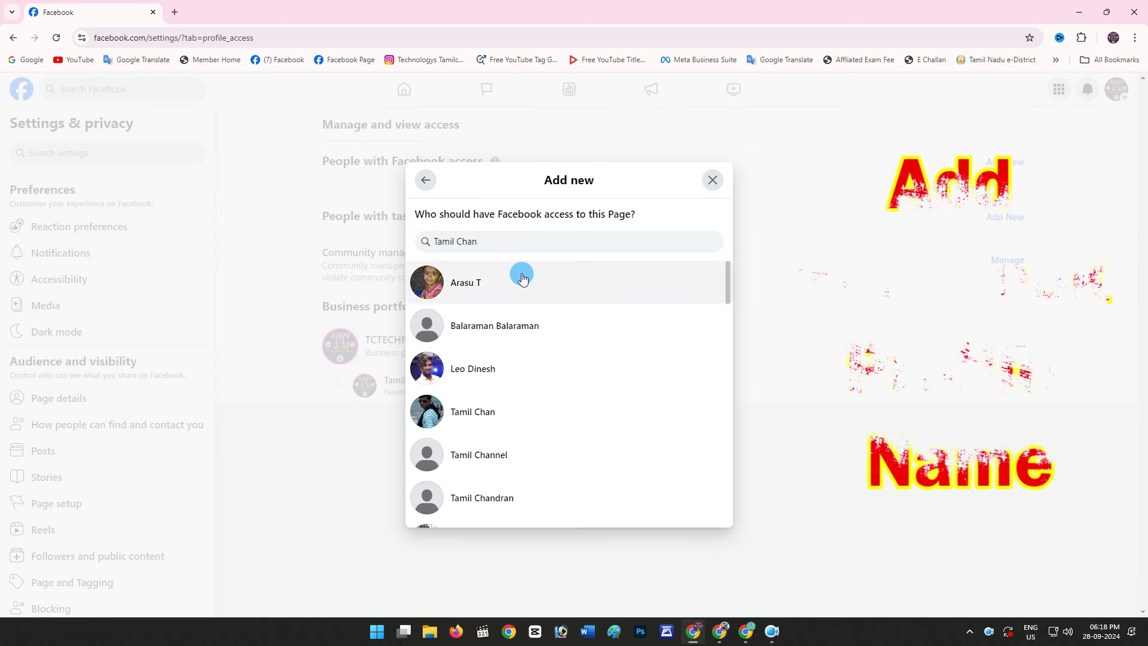
scroll(521, 275, "down", 3)
scroll(522, 284, "down", 10)
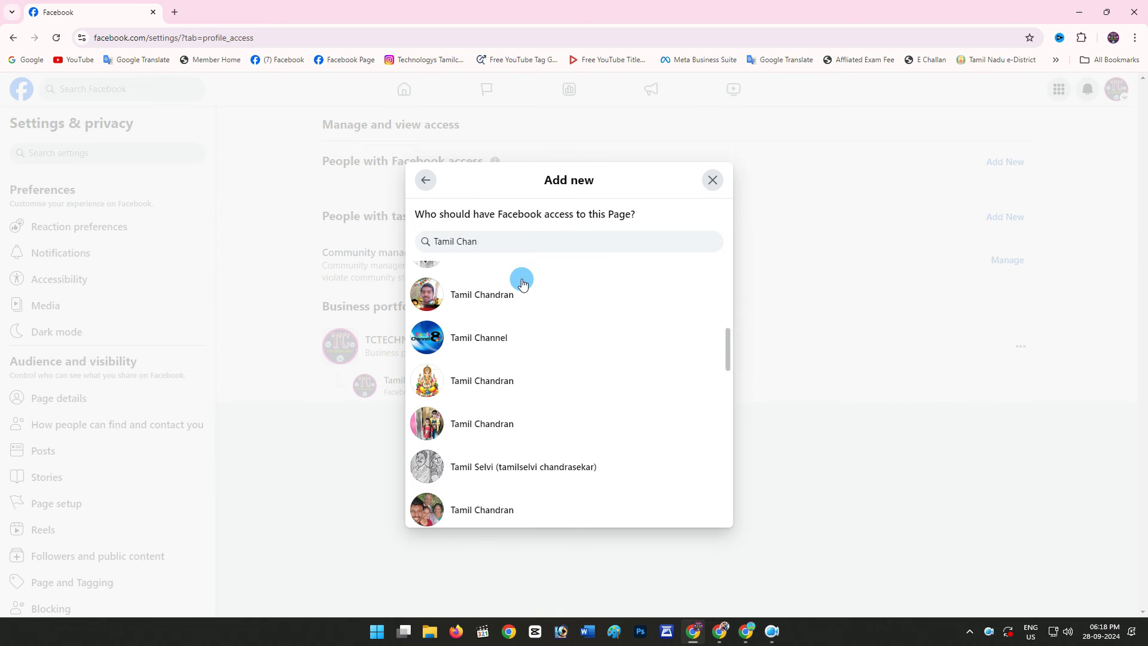
scroll(522, 284, "down", 10)
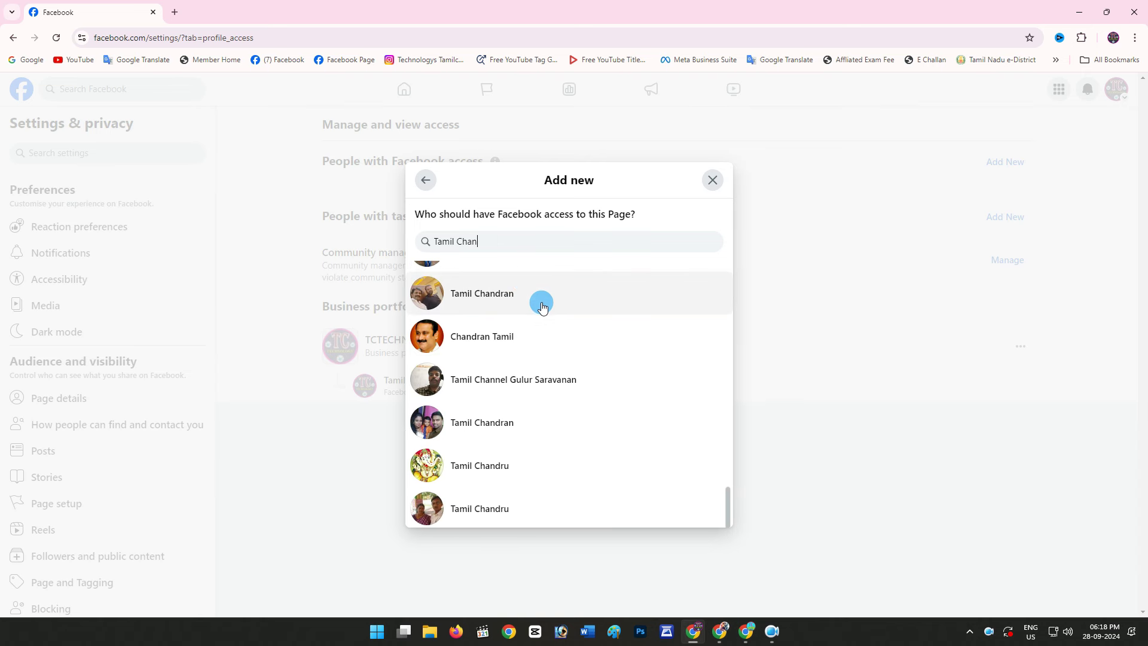
- Check the display name on the other account's Facebook profile and compare it with the name in the Page's people search
left_click(746, 630)
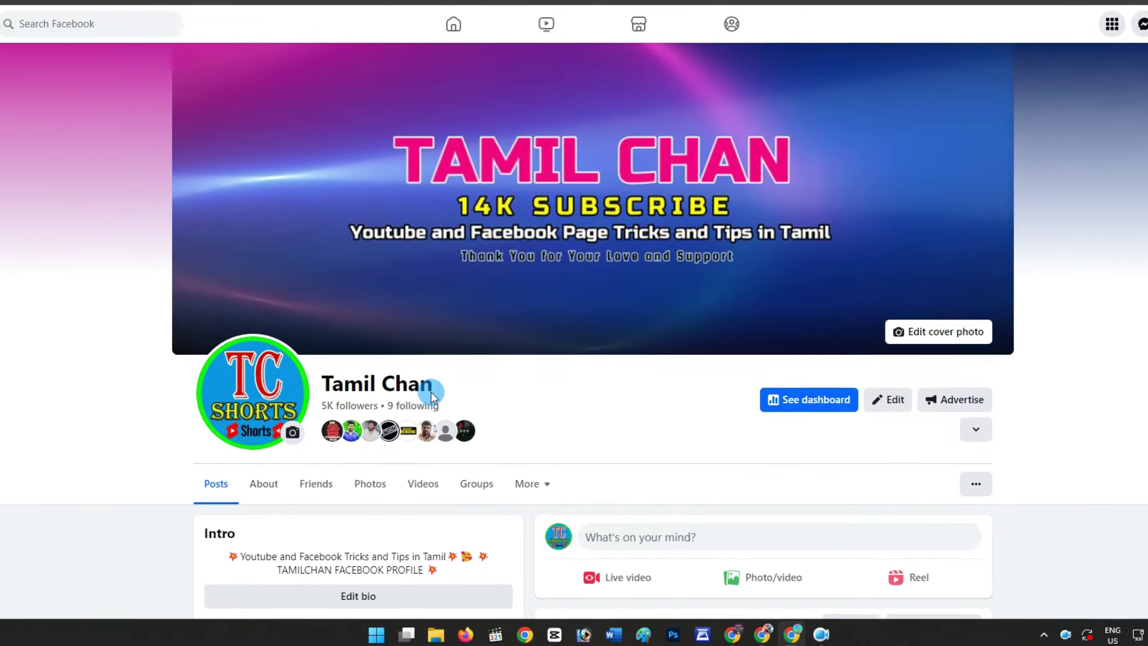
left_click_drag(446, 344, 312, 345)
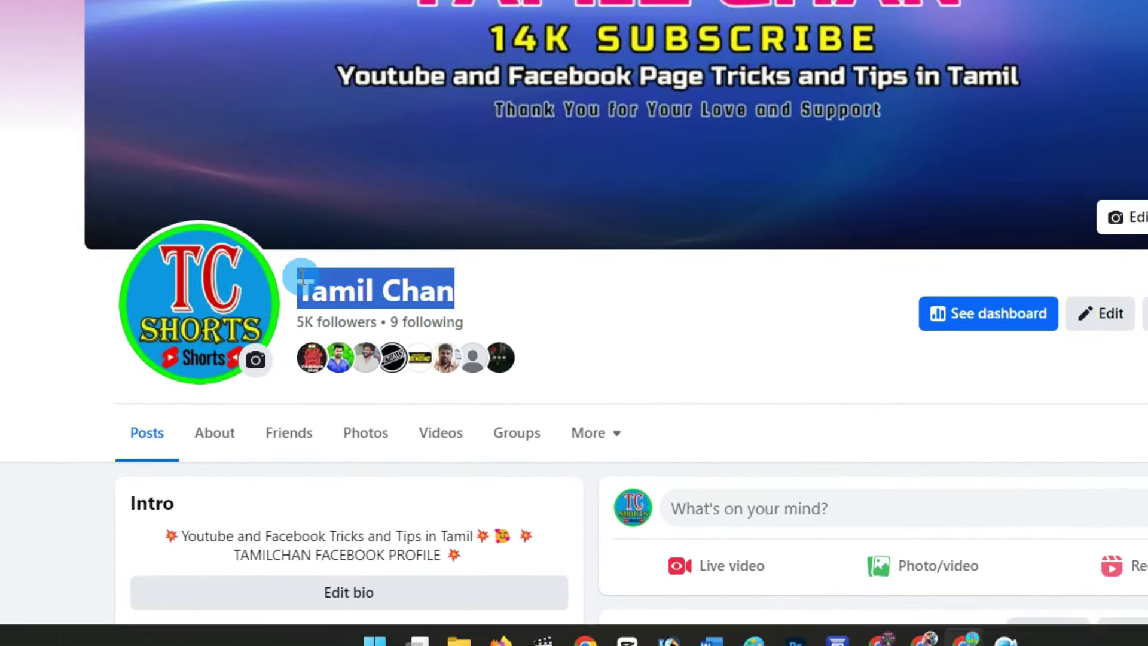
left_click(507, 299)
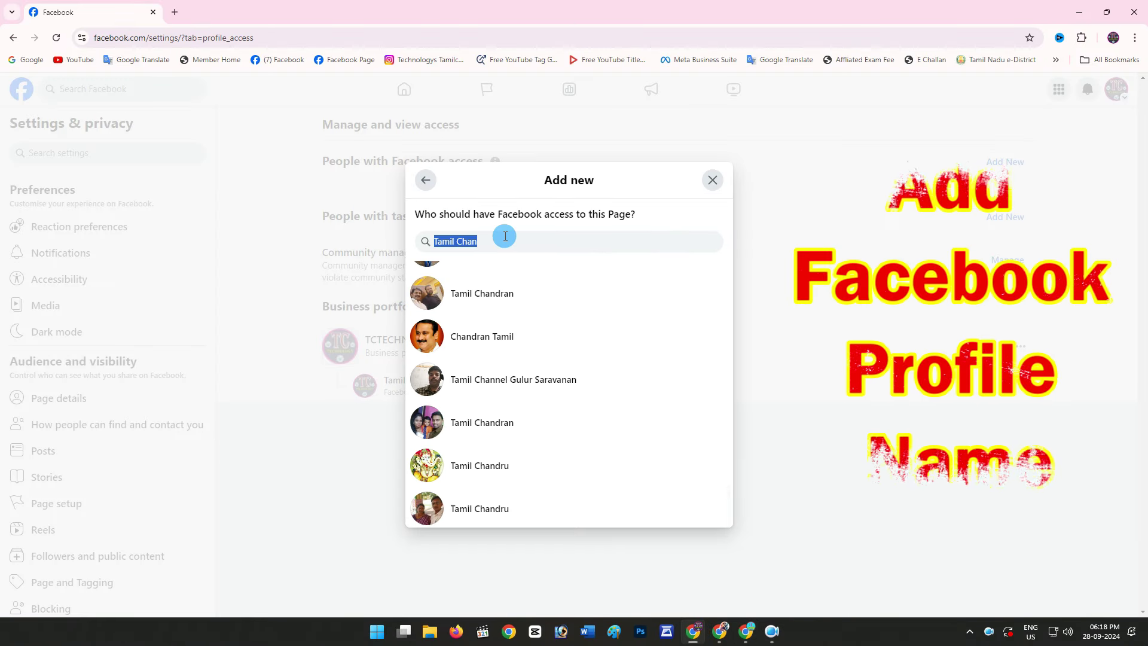
left_click(505, 237)
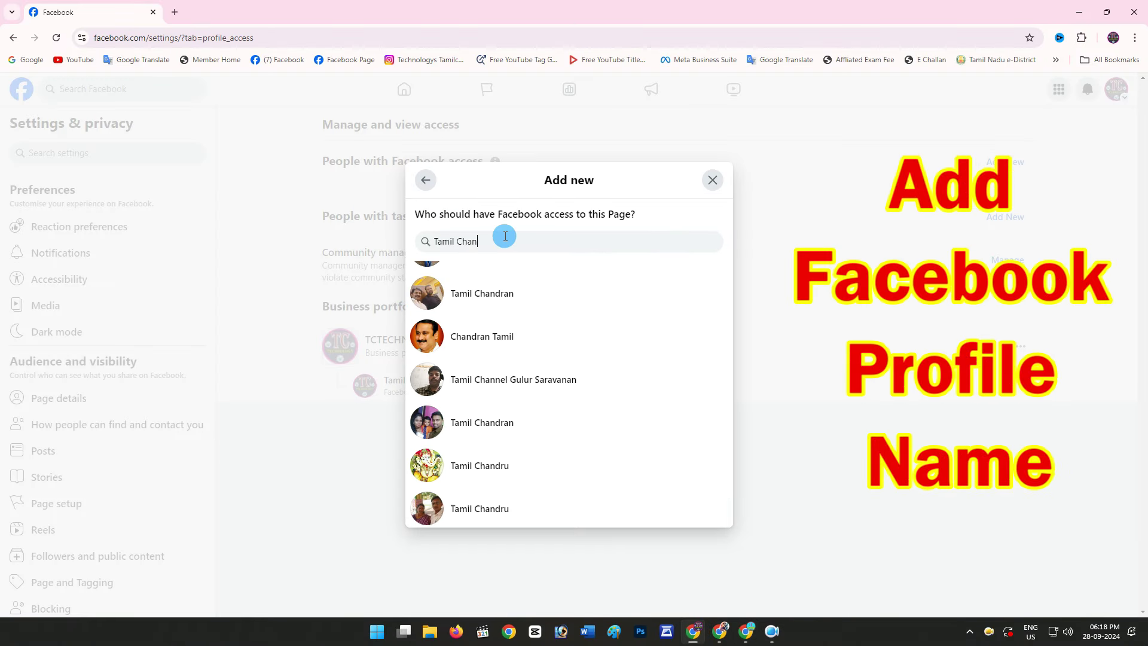
left_click_drag(478, 241, 425, 245)
left_click(510, 244)
left_click(510, 243)
scroll(567, 400, "up", 8)
scroll(568, 417, "up", 6)
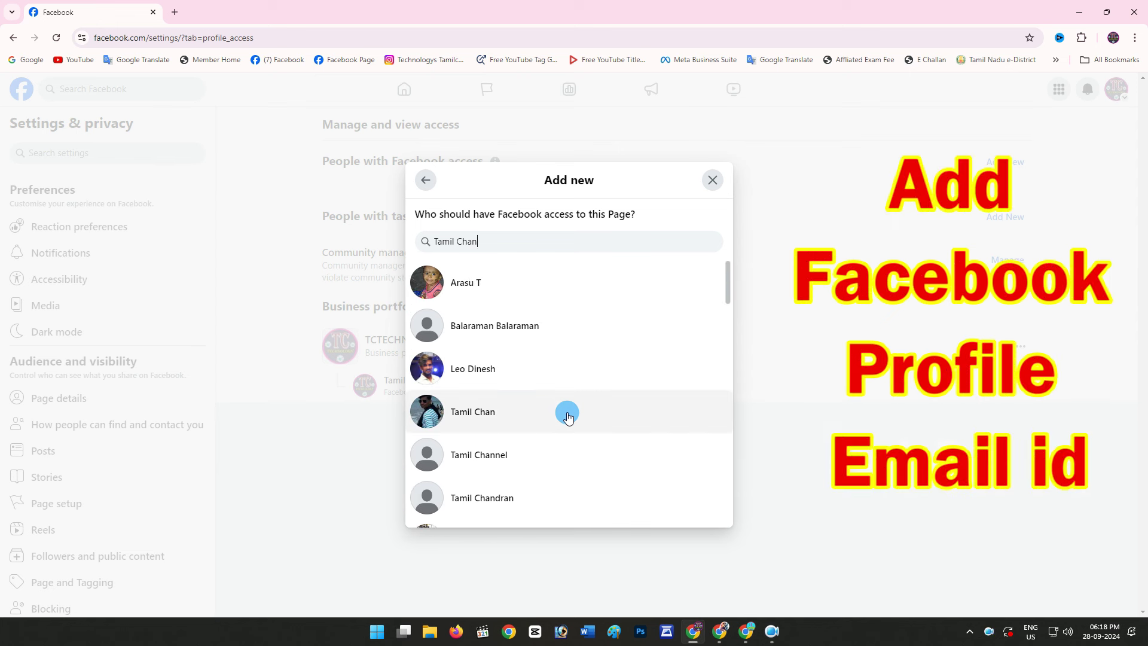
- Replace the name in the people search with the profile's e-mail address
key("BackSpace")
key("BackSpace")
key("BackSpace")
key("BackSpace")
key("BackSpace")
key("BackSpace")
key("BackSpace")
key("BackSpace")
key("BackSpace")
key("BackSpace")
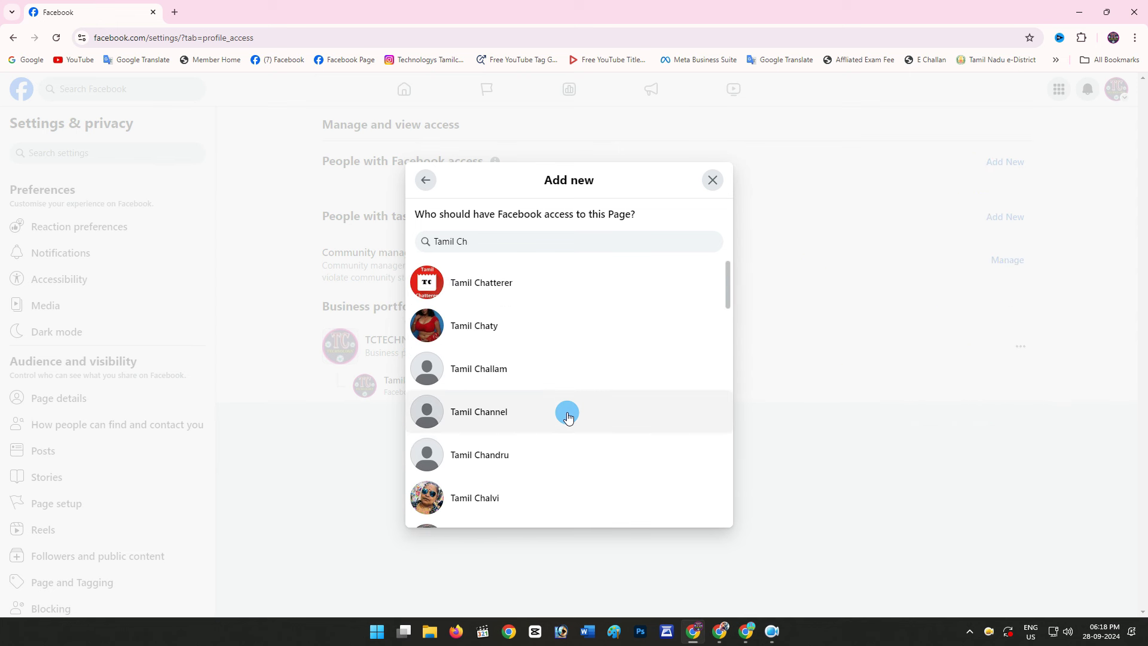
type("tannail.com")
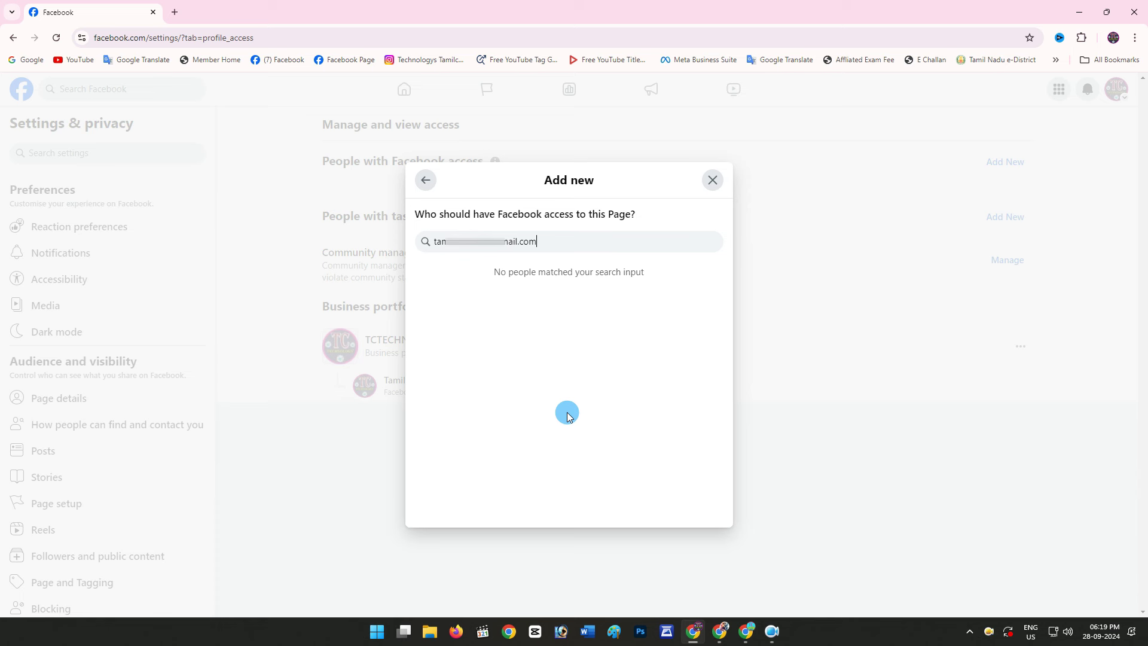
- Search for the profile by its display name again and scan the list of people
key("ctrl+a")
type("tamil chan")
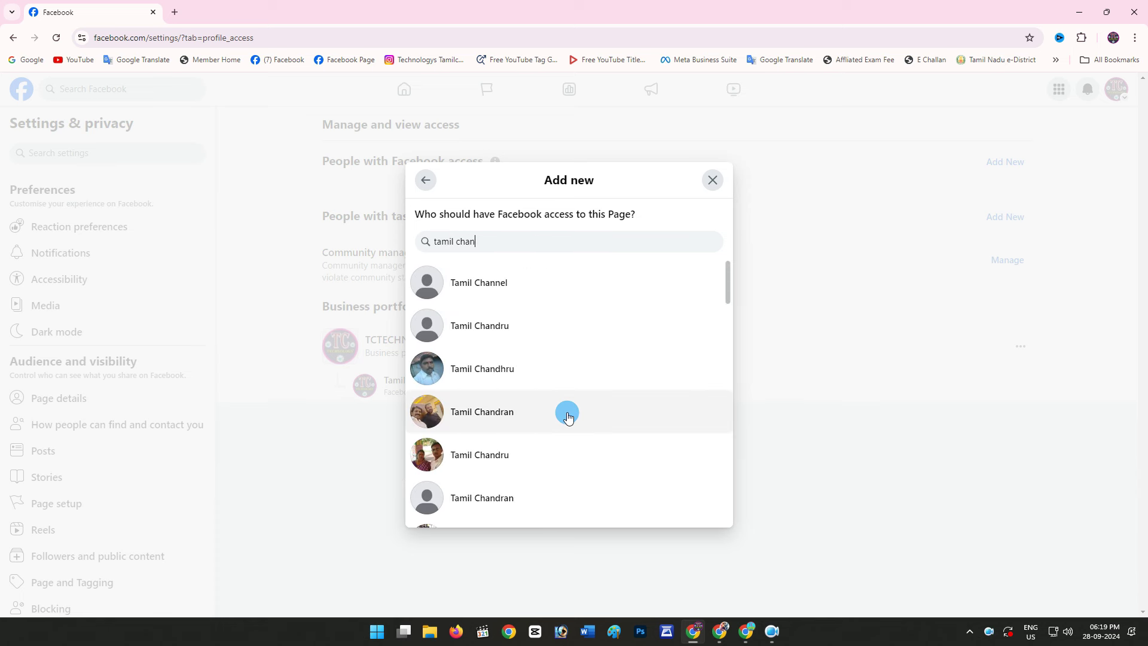
scroll(502, 290, "down", 3)
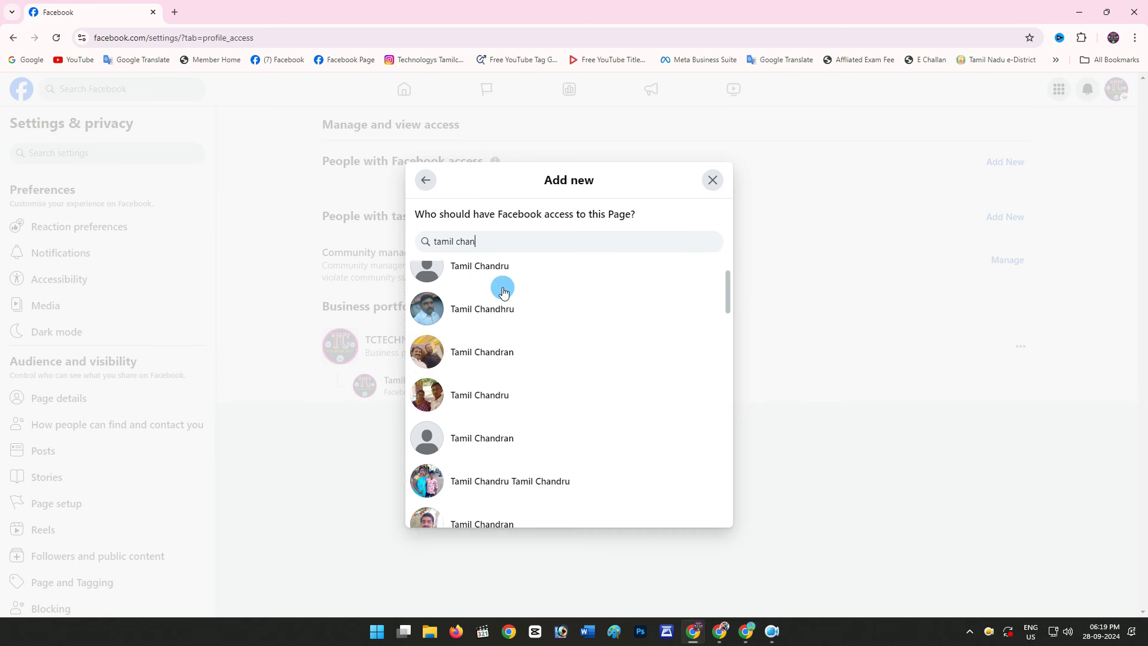
scroll(503, 291, "down", 10)
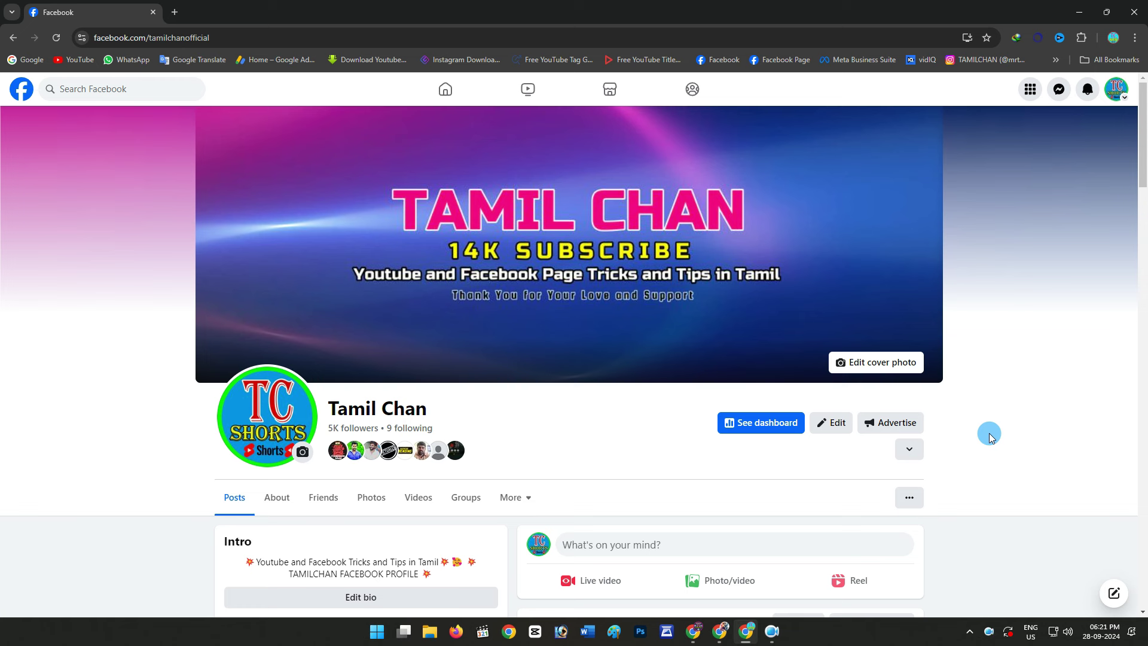
- Open the Accounts Center from the other profile's Facebook settings
left_click(1121, 103)
left_click(1024, 279)
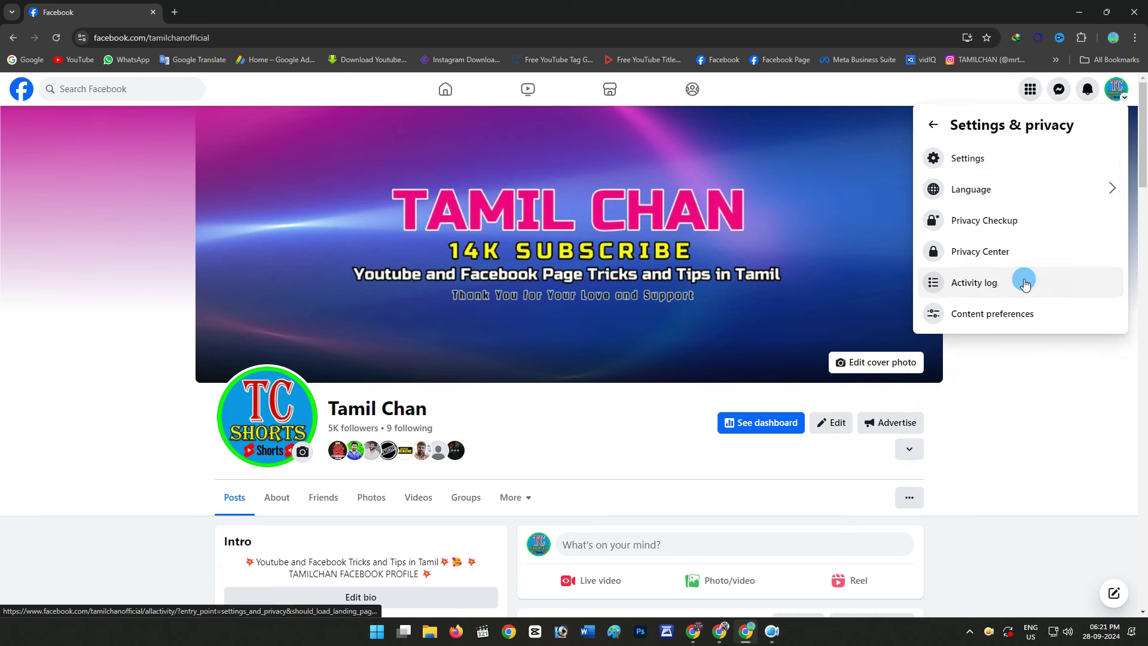
left_click(990, 159)
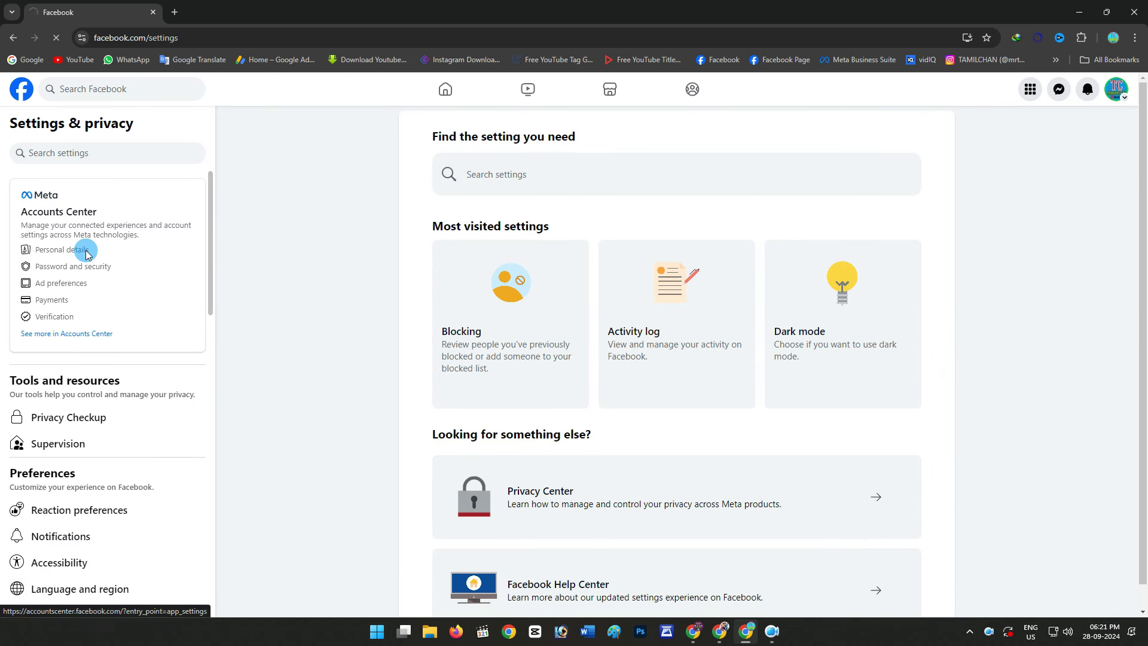
left_click(87, 254)
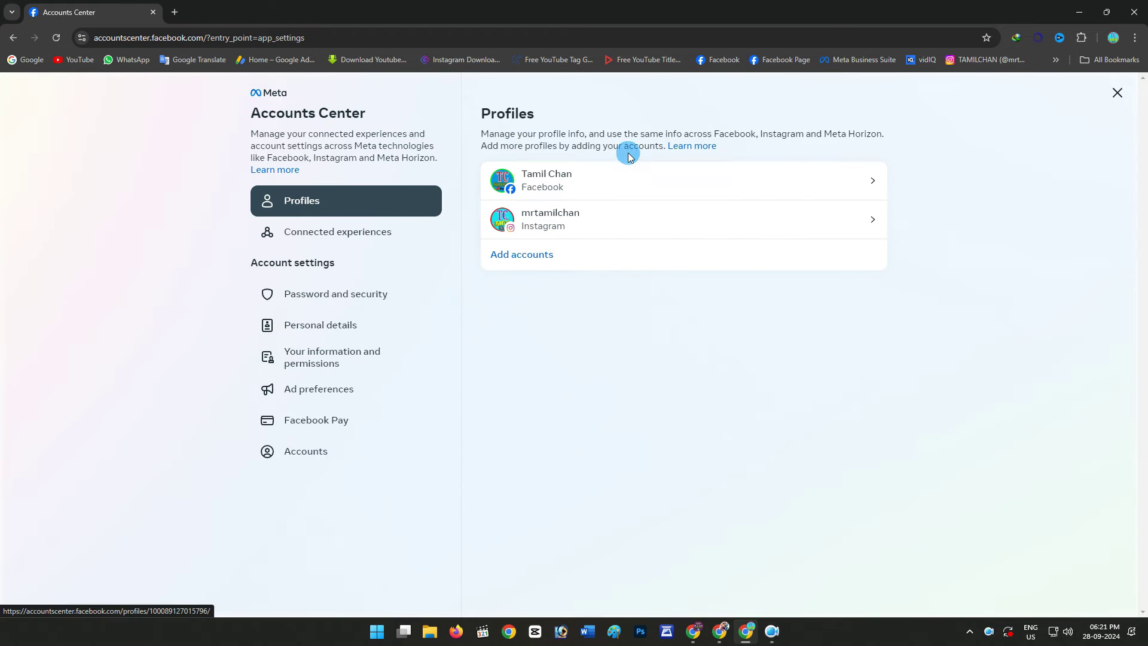
- View the Facebook profile's name details, open its username settings, and copy the username
left_click(615, 182)
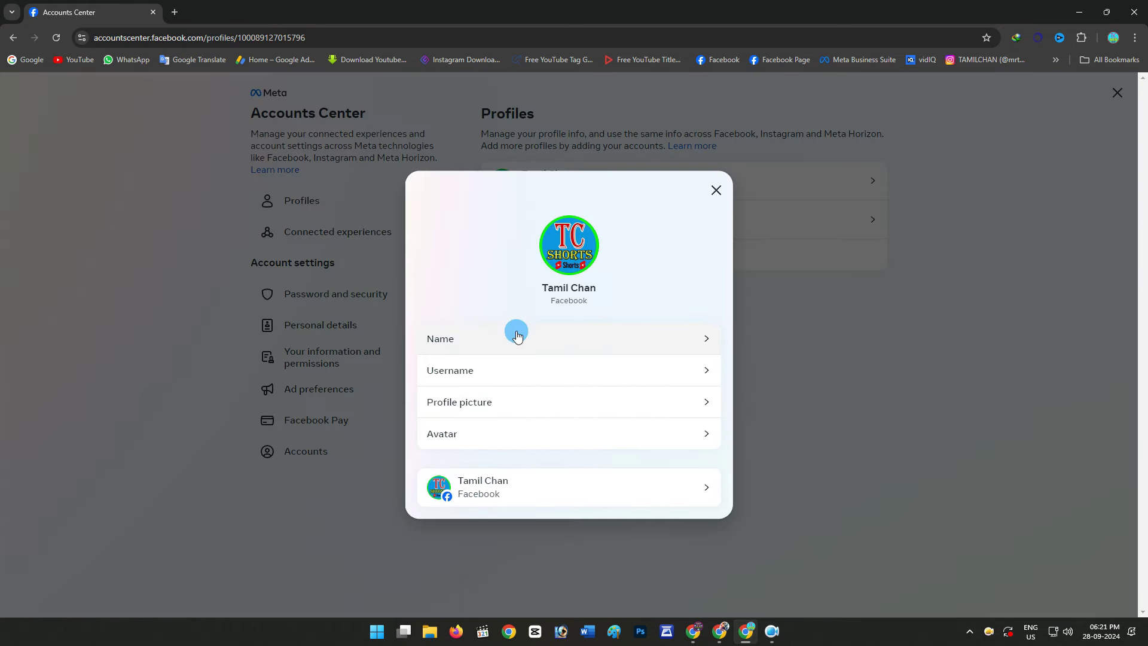
left_click(486, 341)
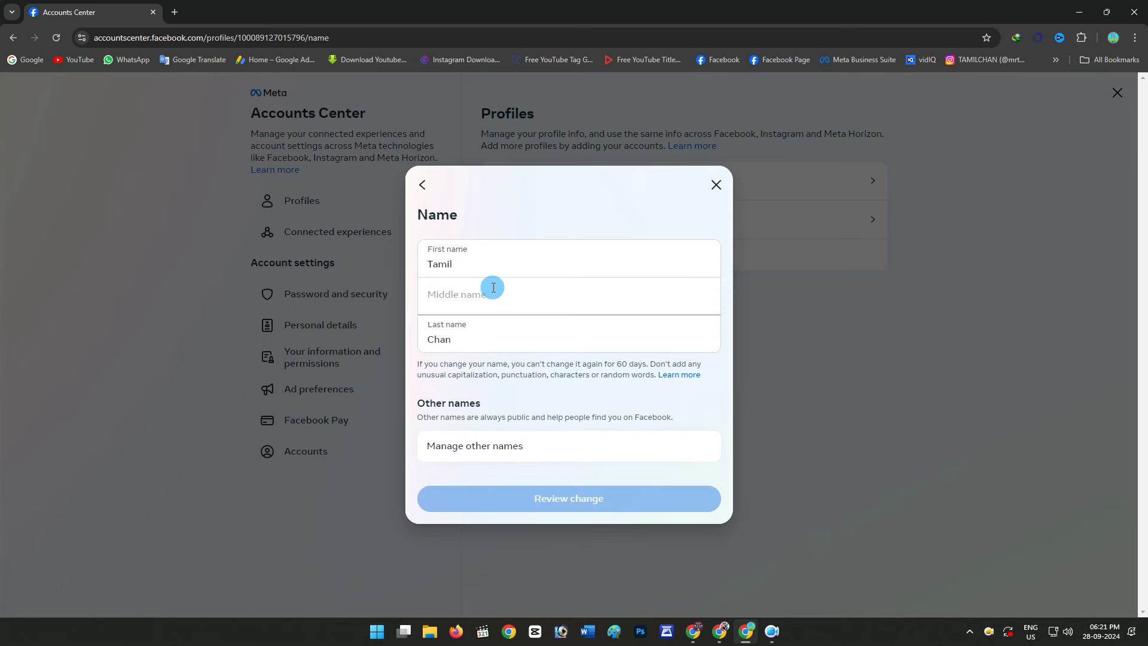
left_click(422, 186)
left_click(500, 370)
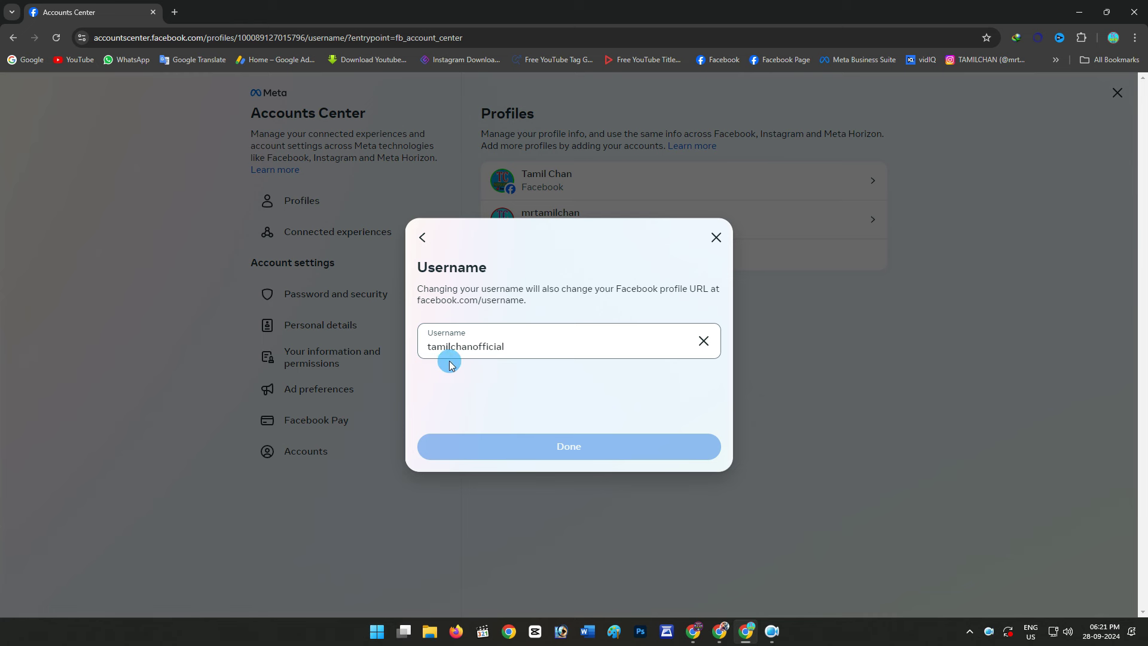
left_click_drag(520, 349, 421, 347)
key("ctrl+c")
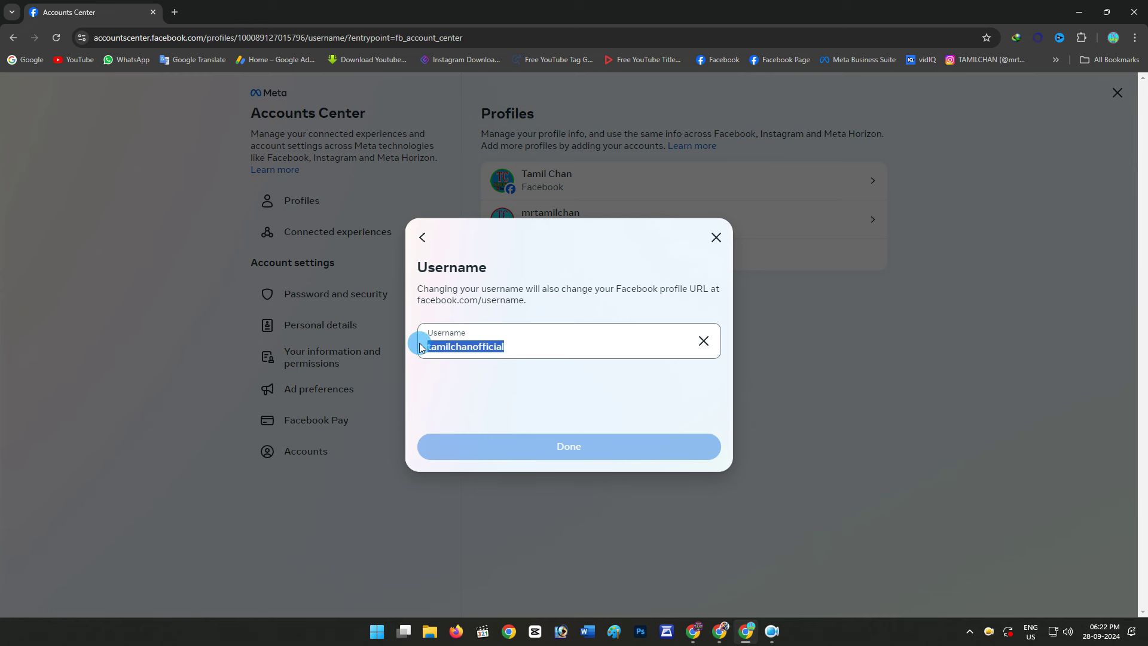
left_click(525, 344)
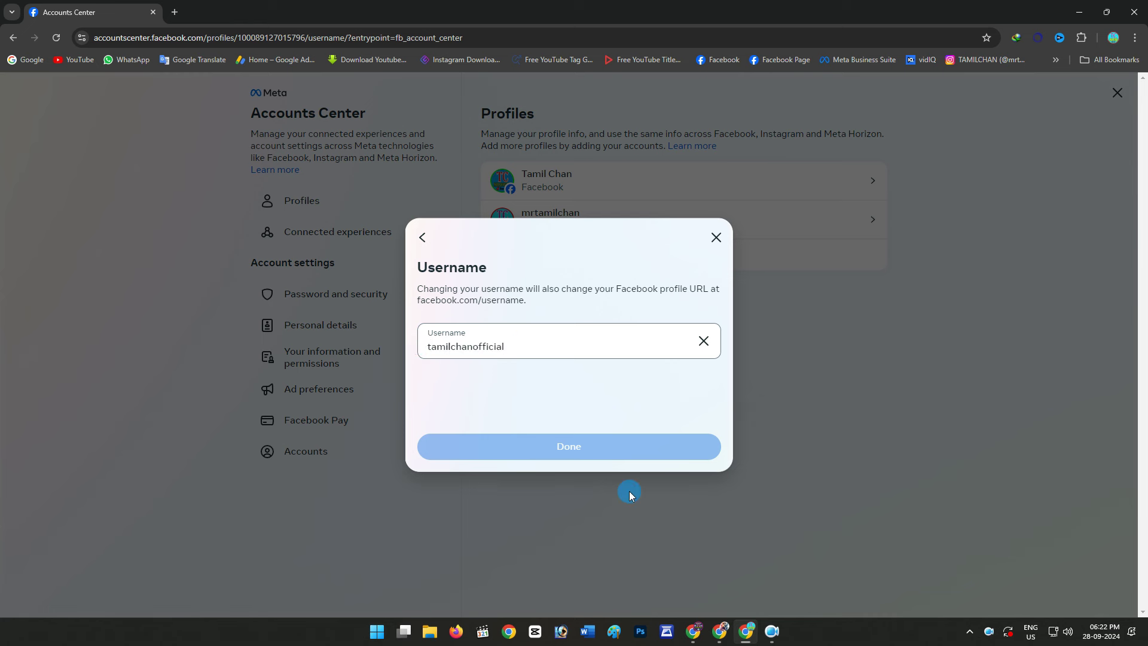
- Return to the Page's access dialog, search for the person by the copied username, and clear the search text
left_click(695, 631)
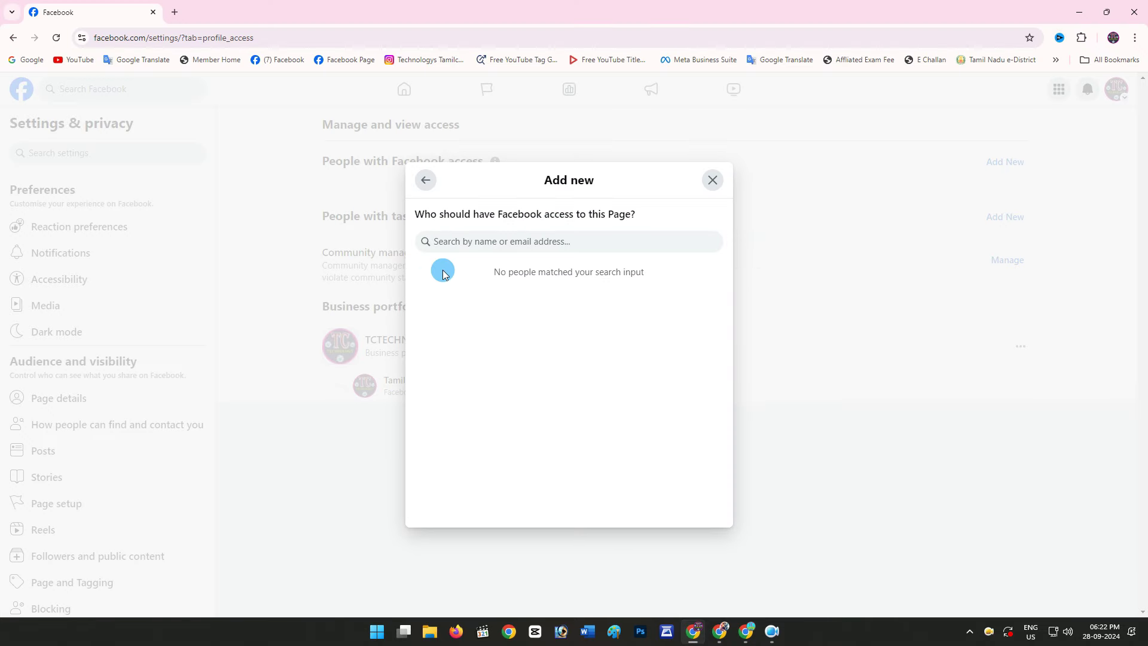
key("ctrl+v")
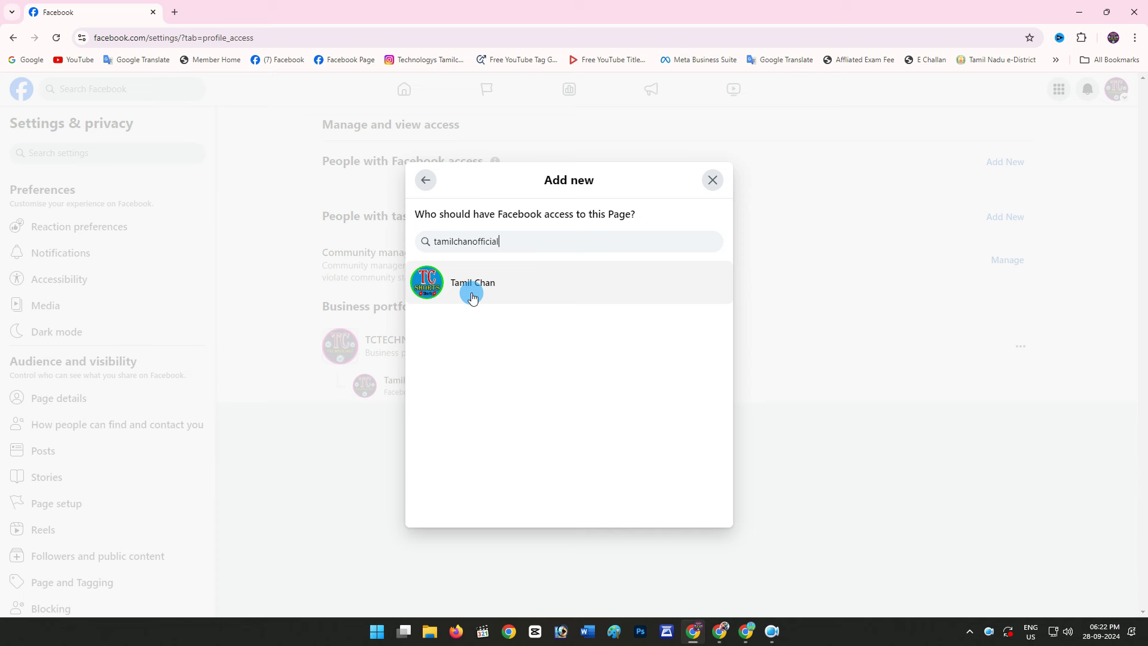
key("BackSpace")
key("BackSpace")
key("BackSpace")
key("BackSpace")
key("BackSpace")
key("BackSpace")
key("BackSpace")
key("BackSpace")
key("BackSpace")
key("BackSpace")
key("BackSpace")
key("BackSpace")
key("BackSpace")
key("BackSpace")
key("BackSpace")
key("BackSpace")
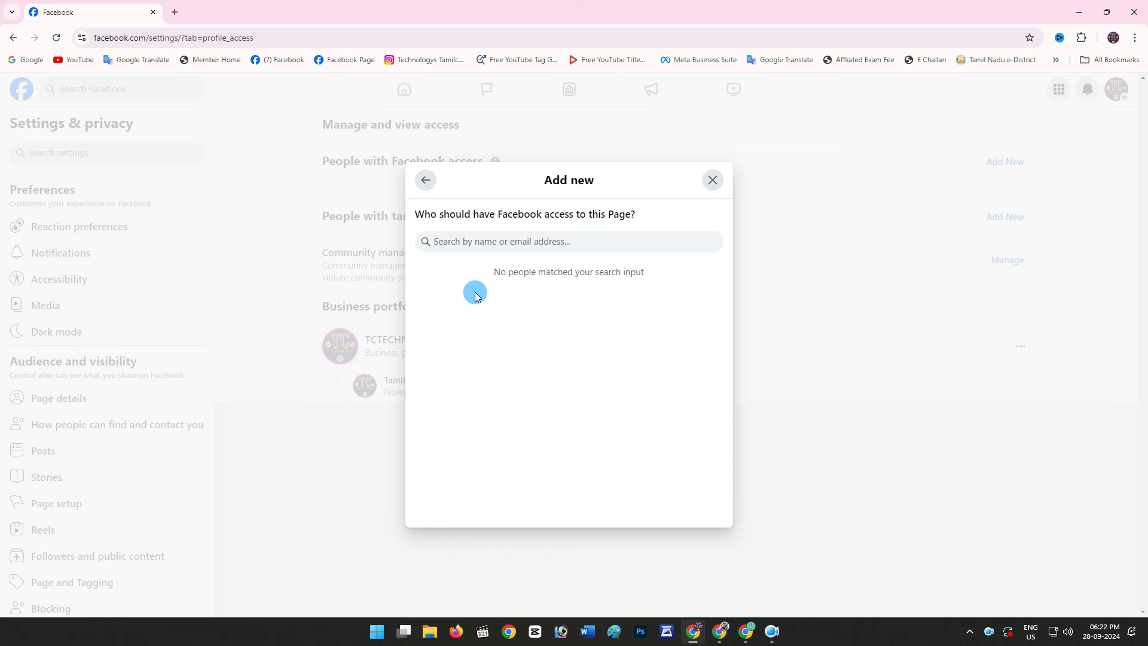
- Close the other account's username settings and return from the Accounts Center to its Facebook profile page
left_click(744, 632)
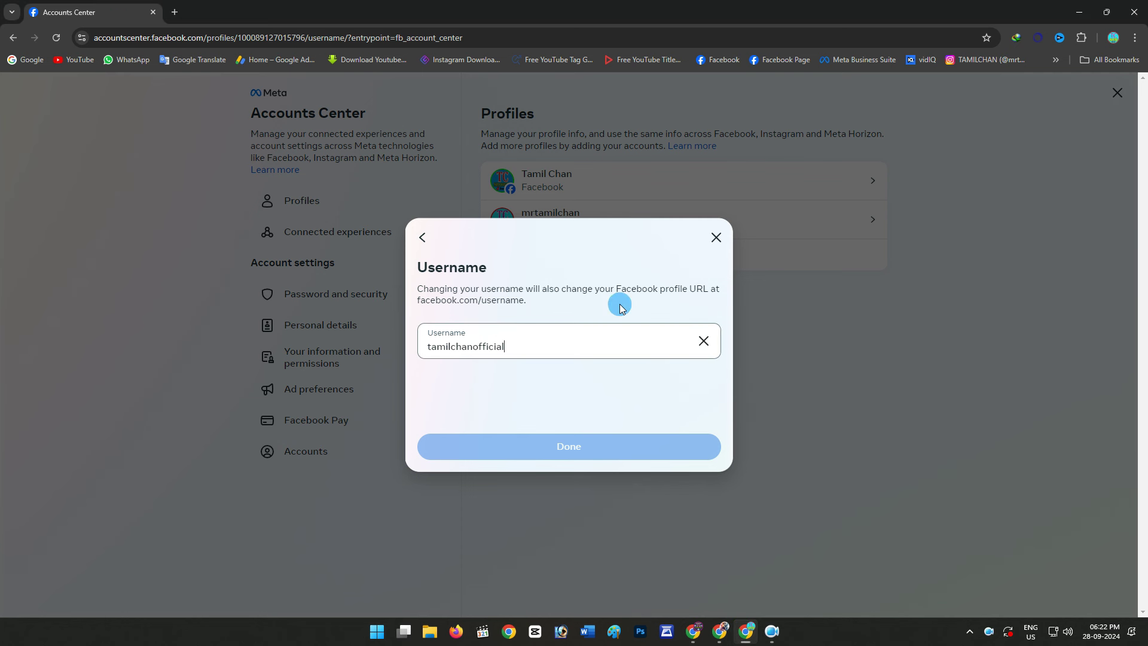
left_click(715, 238)
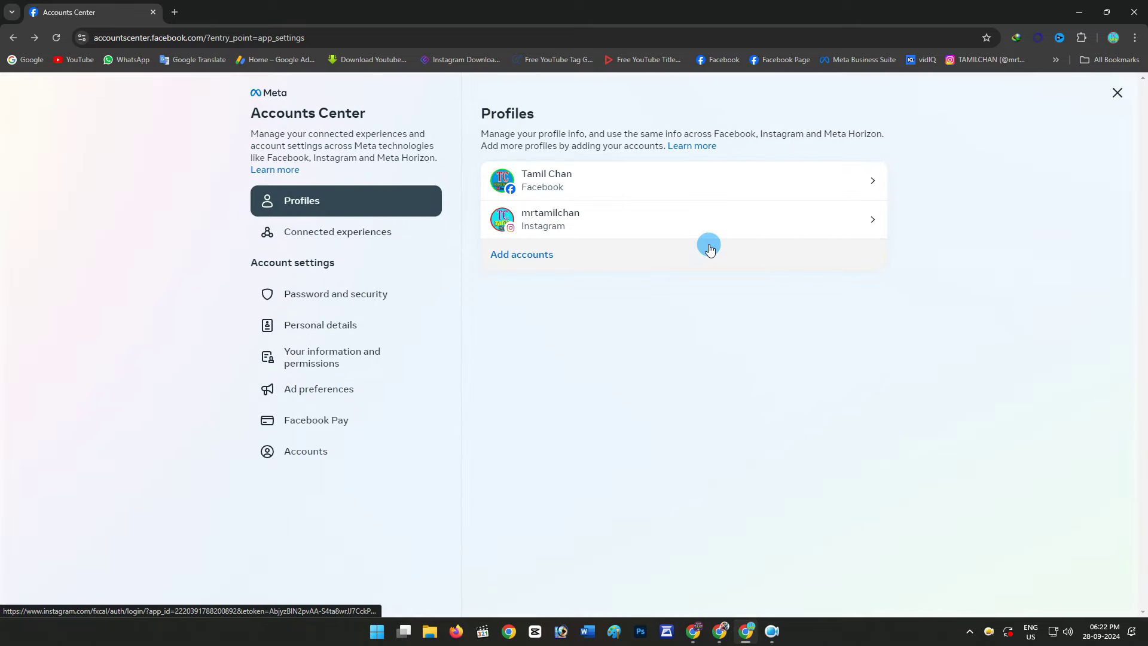
left_click(21, 38)
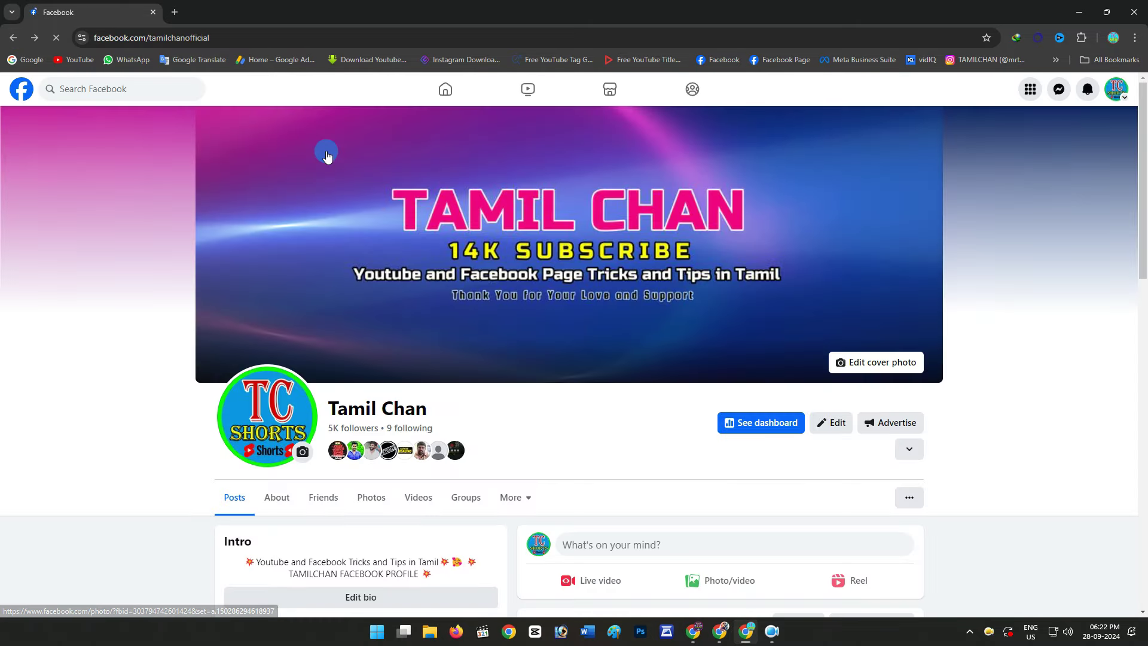
- Open the form for adding another name in the details section of the profile's About page
scroll(359, 257, "down", 4)
scroll(406, 364, "up", 2)
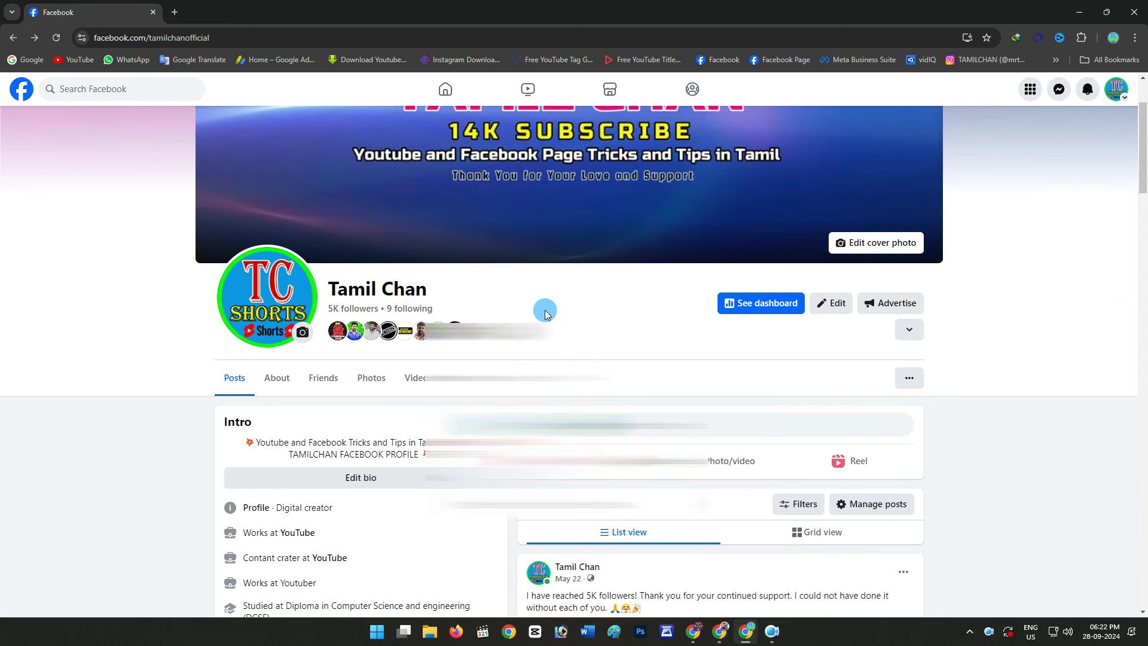
left_click(277, 377)
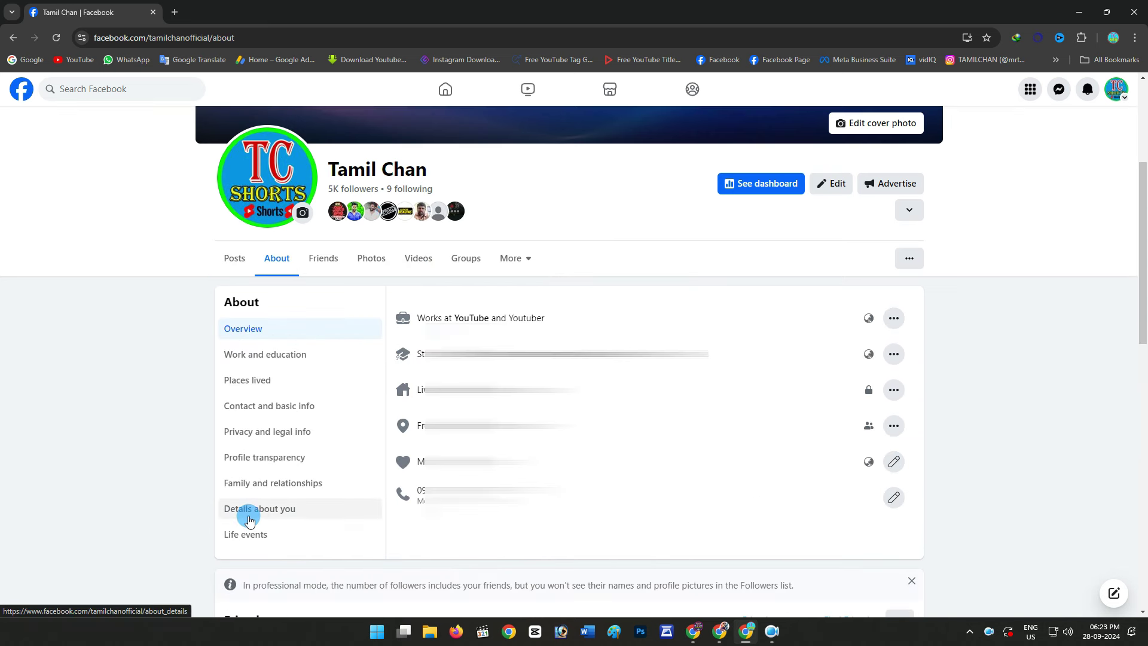
left_click(279, 518)
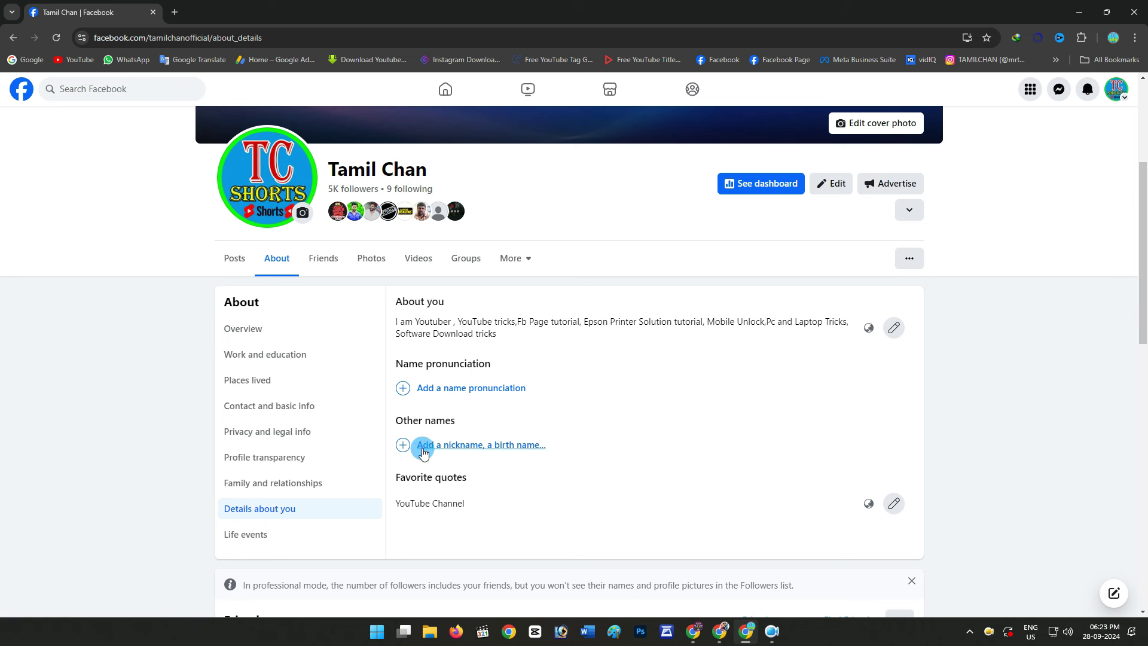
left_click(517, 451)
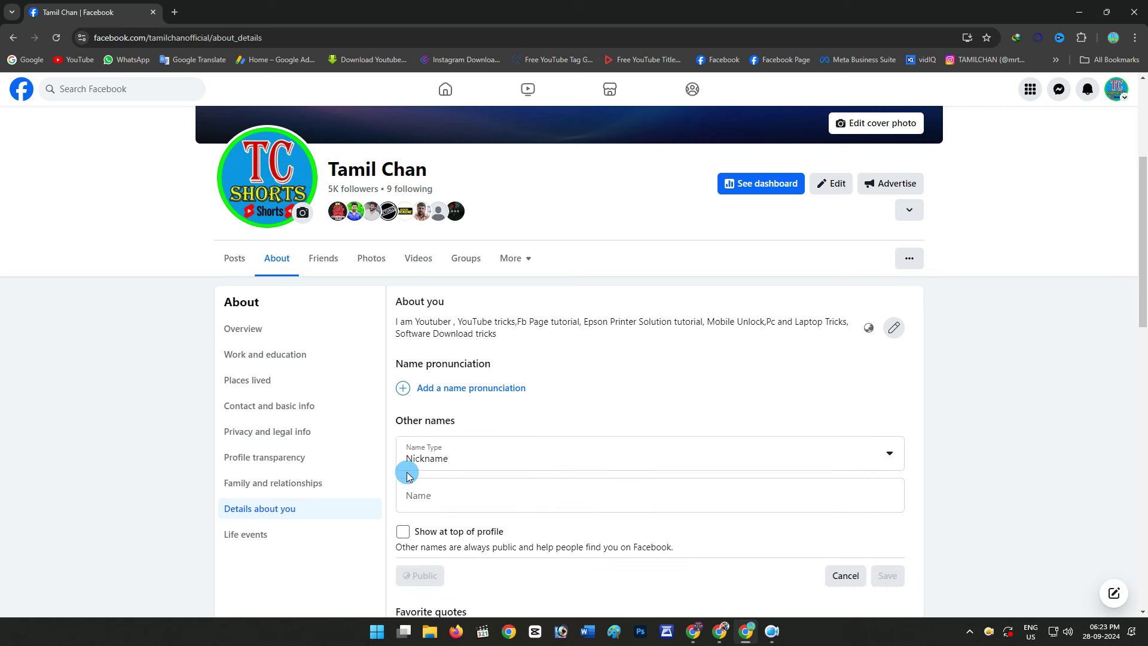
- Add "Youtuber" as an other name of type Other, shown at the top of the profile, and save it
left_click(455, 491)
scroll(514, 474, "down", 1)
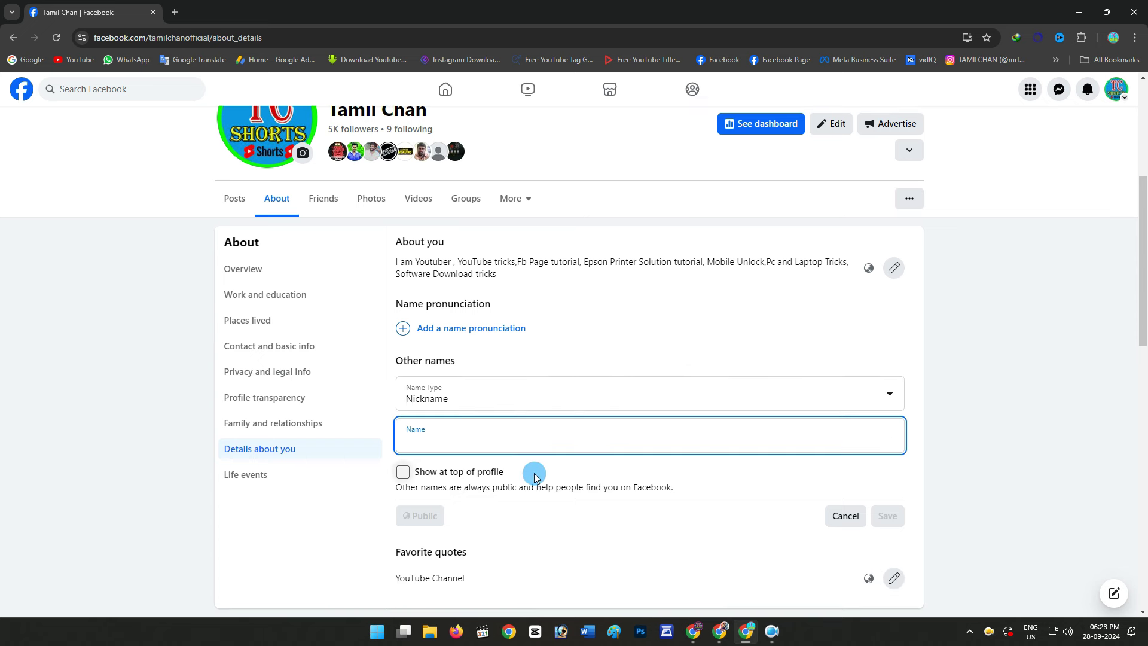
left_click(565, 403)
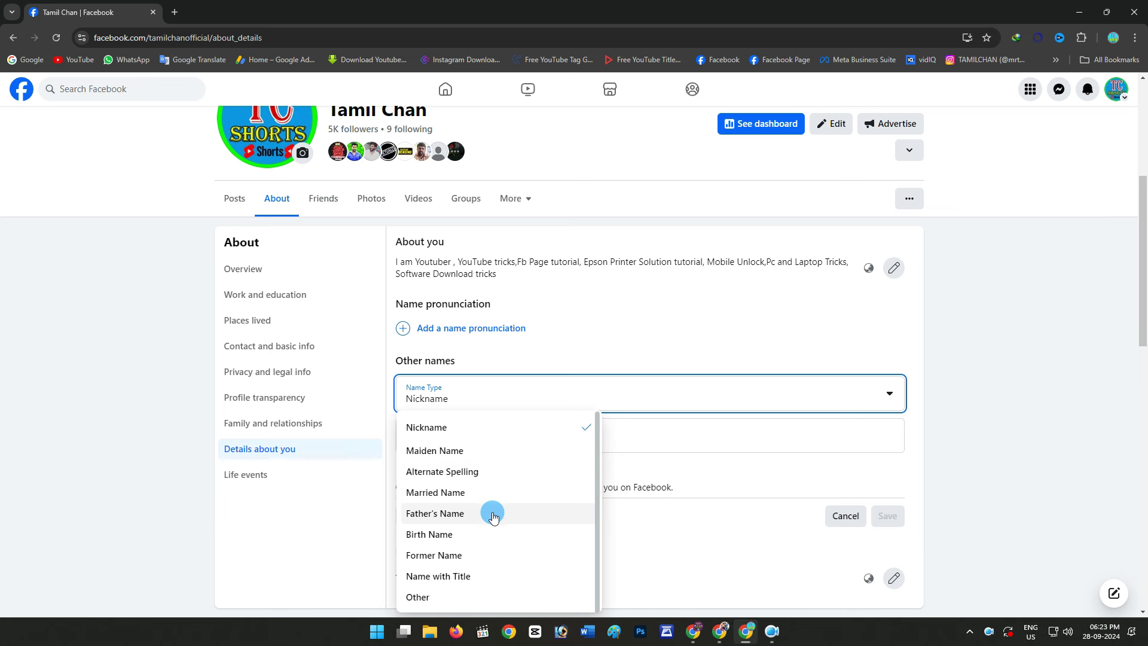
left_click(448, 597)
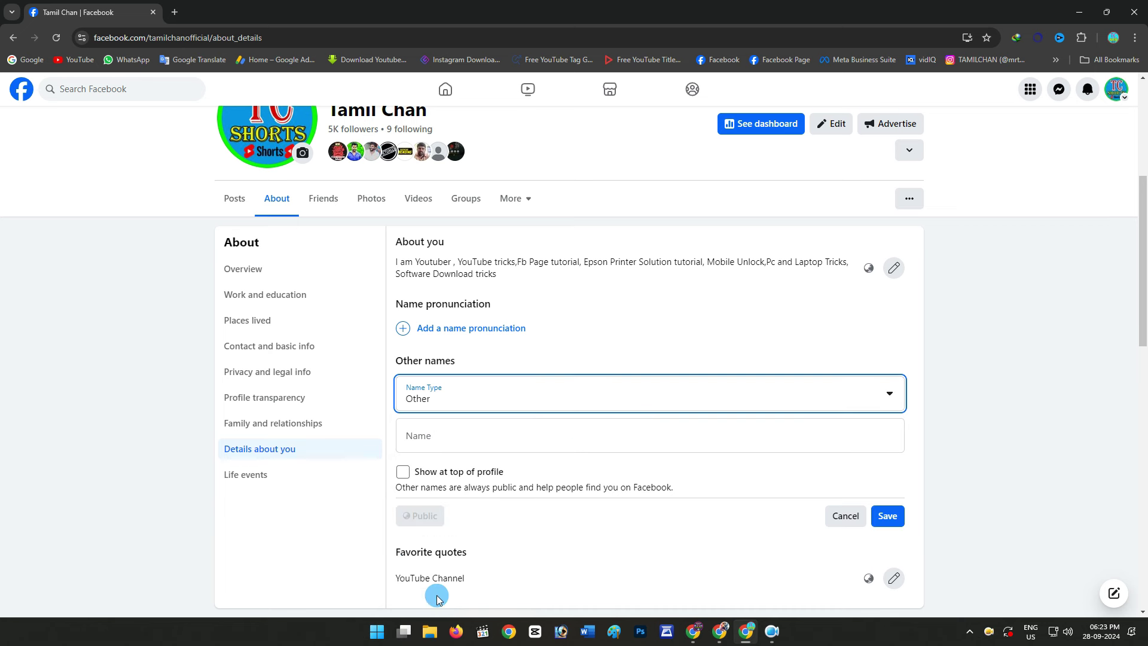
left_click(475, 432)
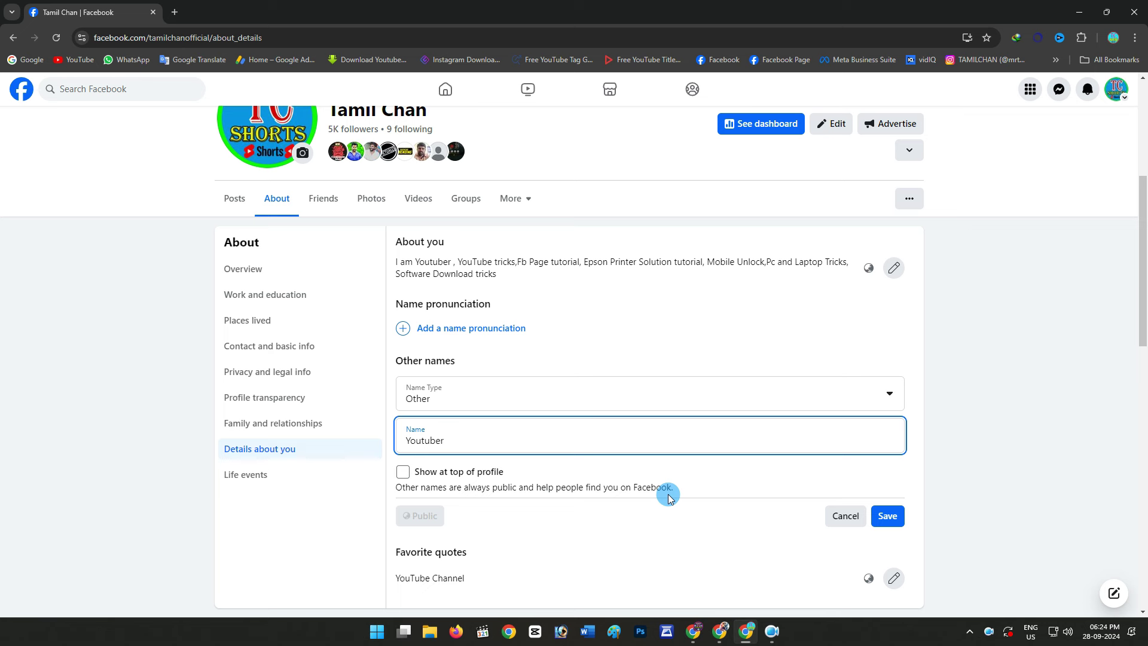
left_click(402, 472)
left_click(884, 516)
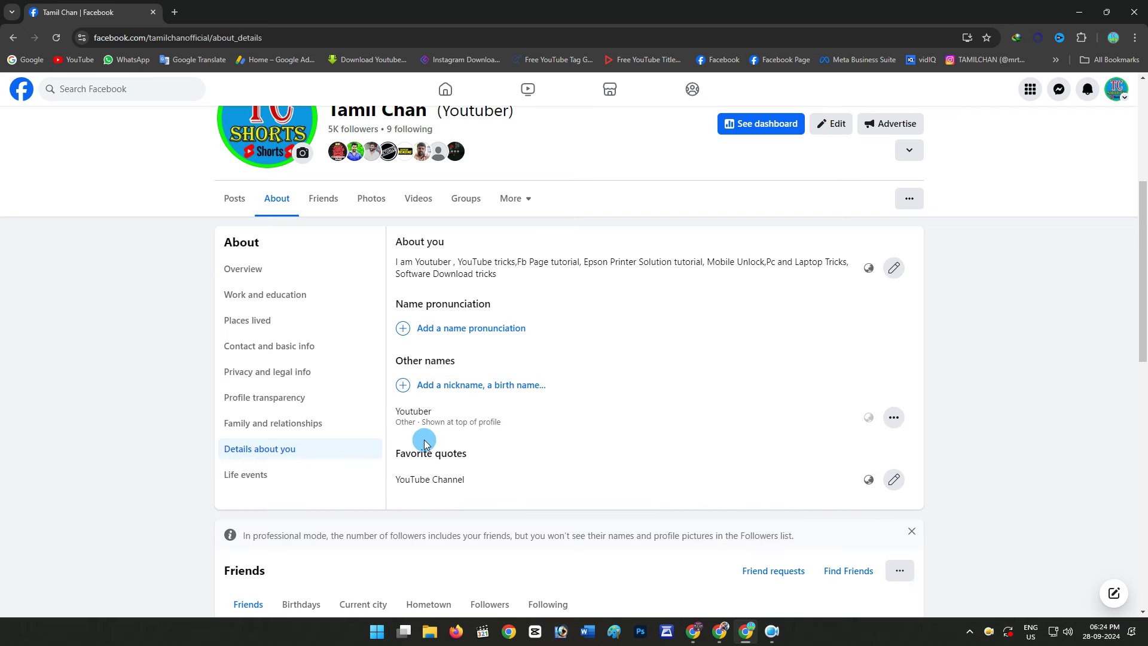
- Copy the full display name from the profile header, including the "(Youtuber)" suffix
scroll(424, 425, "up", 2)
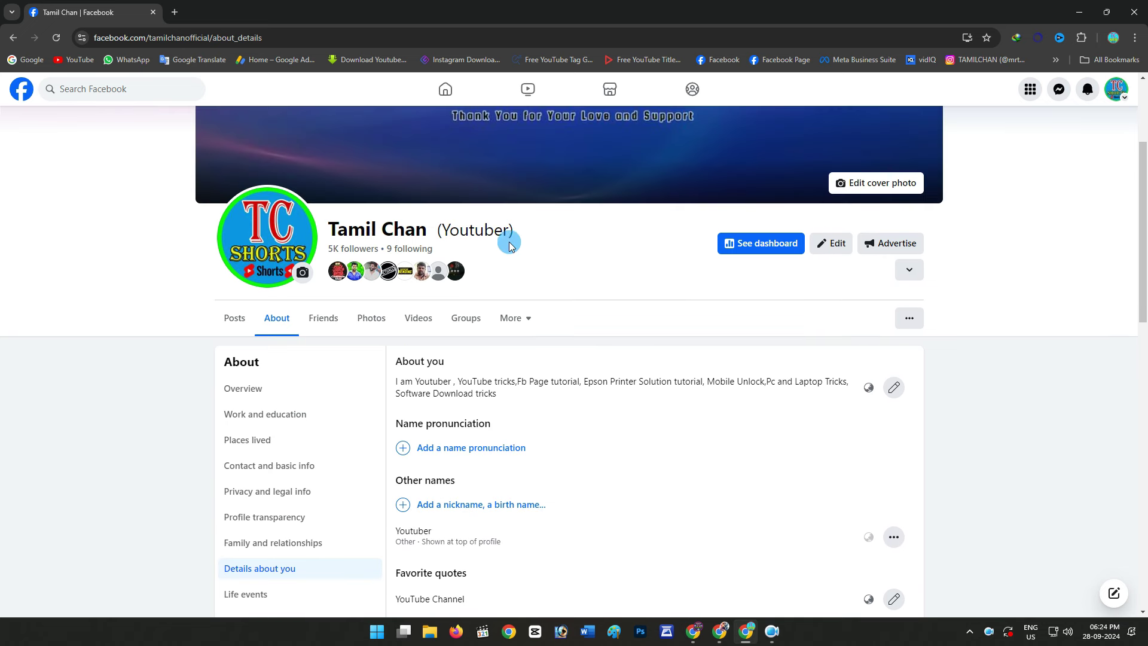
scroll(534, 245, "up", 1)
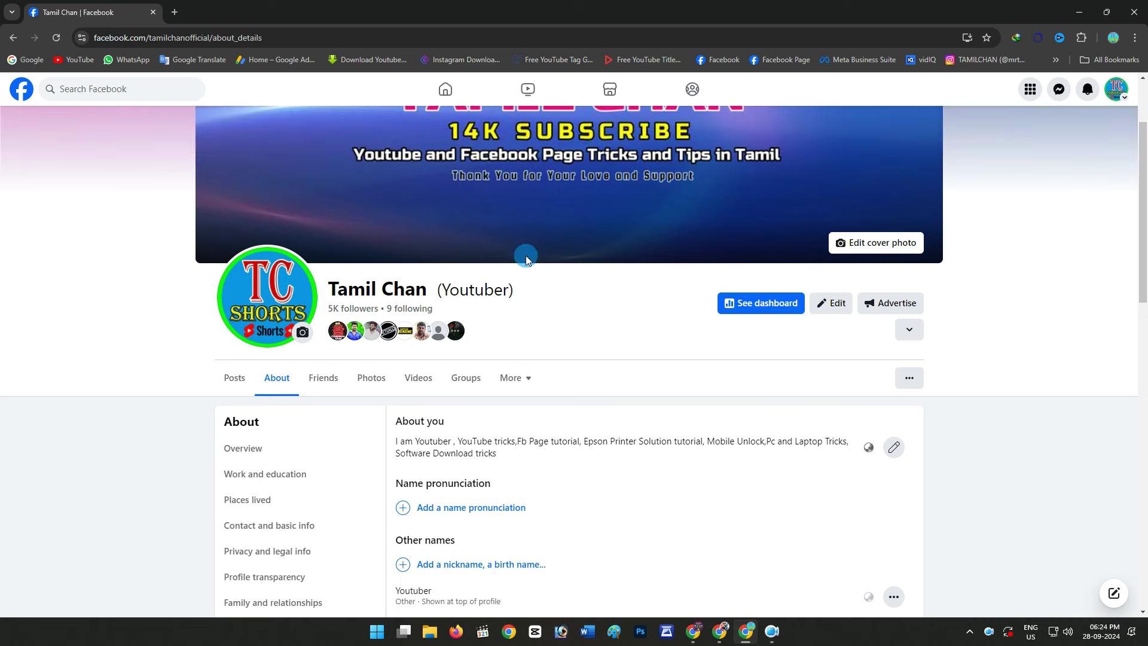
left_click_drag(513, 290, 315, 285)
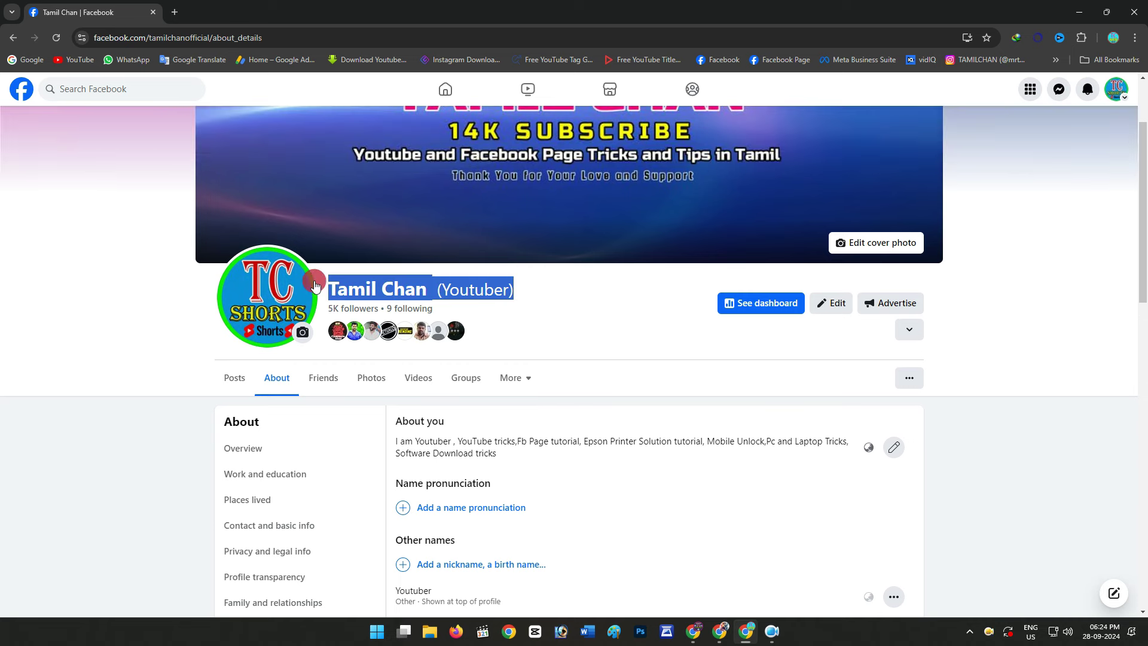
key("ctrl+c")
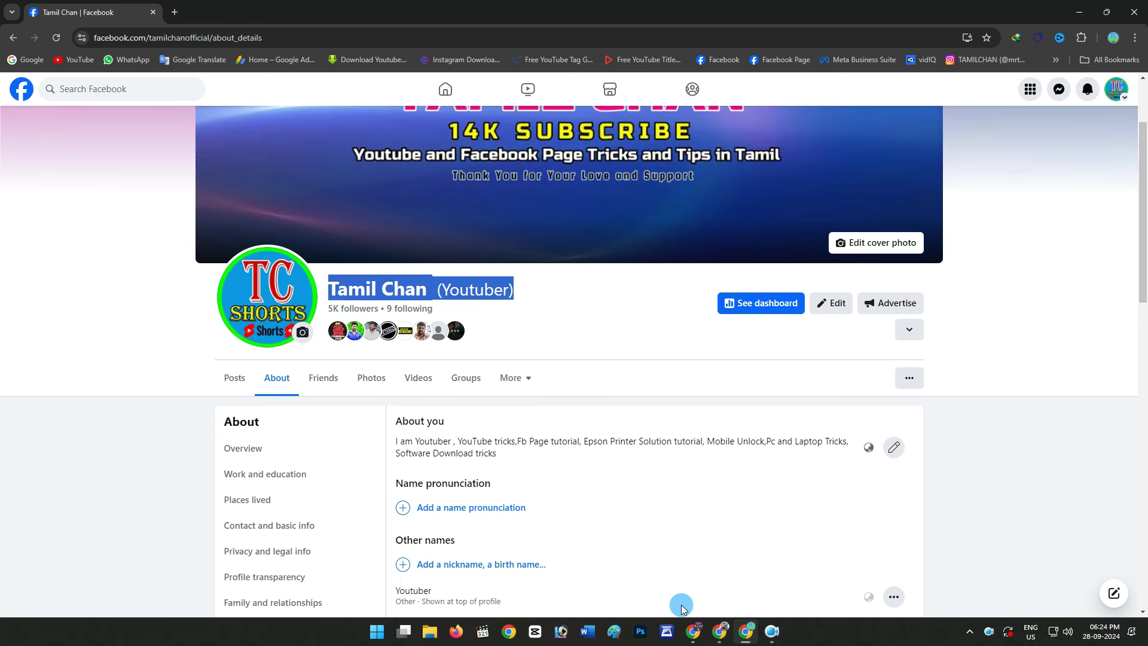
- Switch to the Page's access dialog, search by the copied display name, and choose the matching "(Youtuber)" profile with the TC Shorts picture
left_click(693, 631)
left_click(490, 231)
key("ctrl+v")
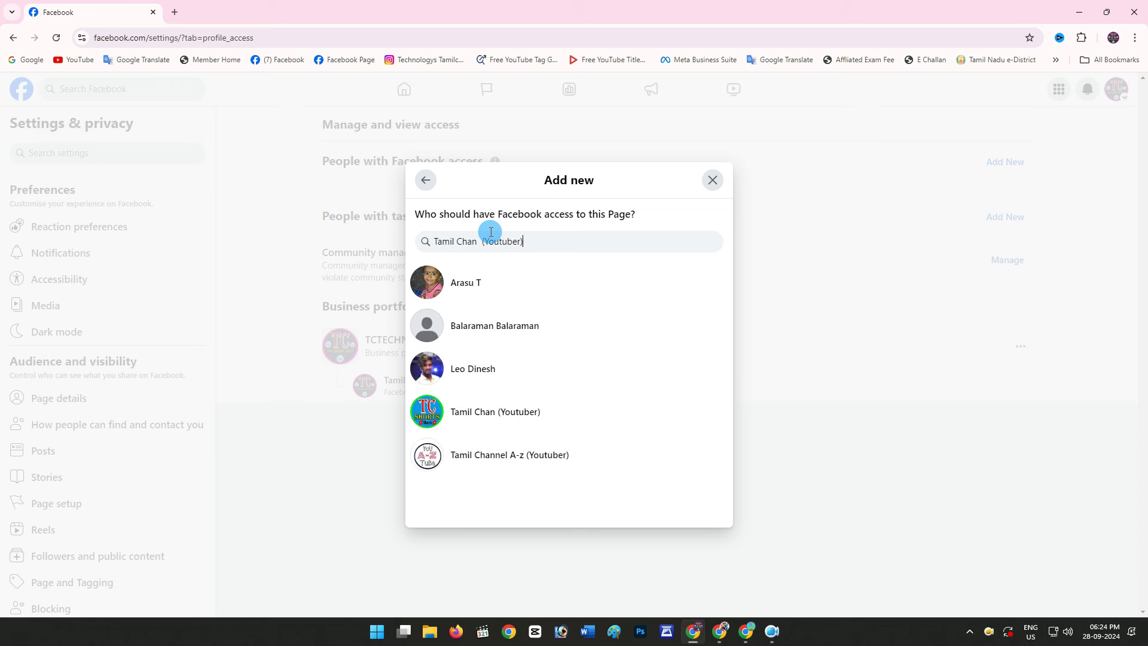
left_click(518, 422)
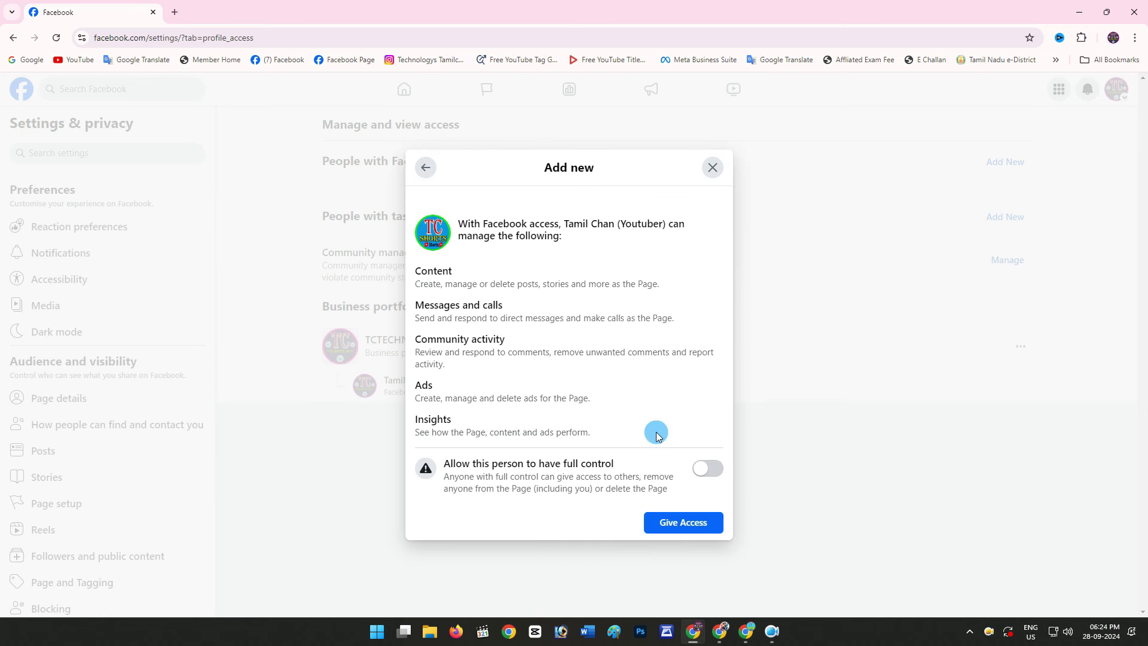
- Give the chosen profile access with full control and confirm with the Facebook account password
left_click(700, 467)
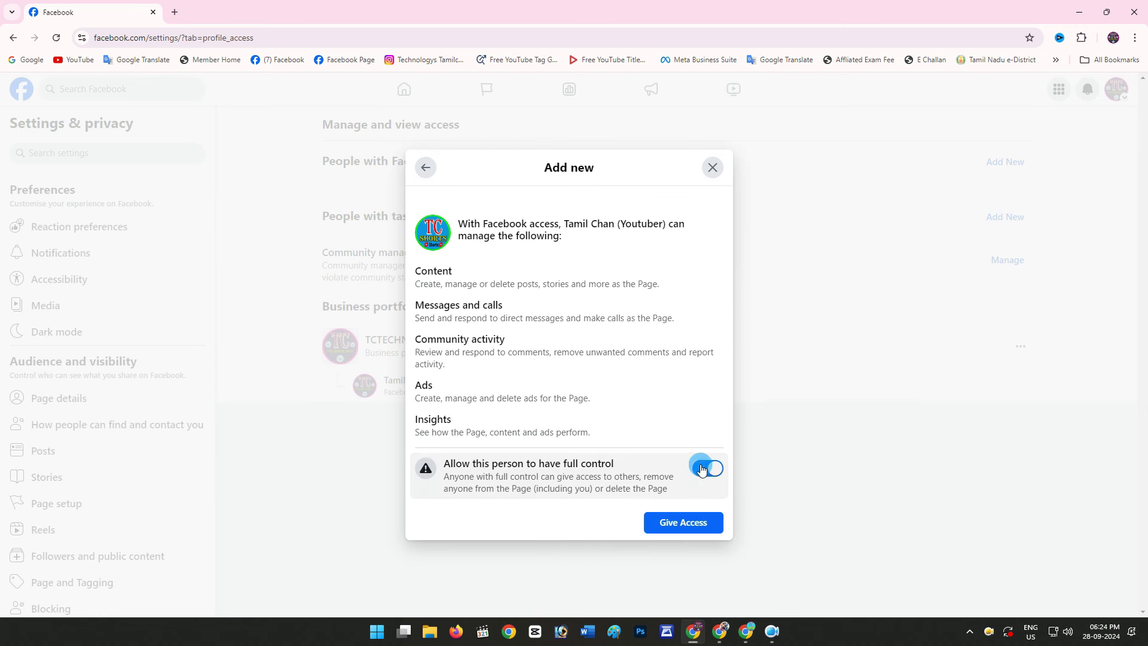
left_click(705, 526)
left_click(515, 370)
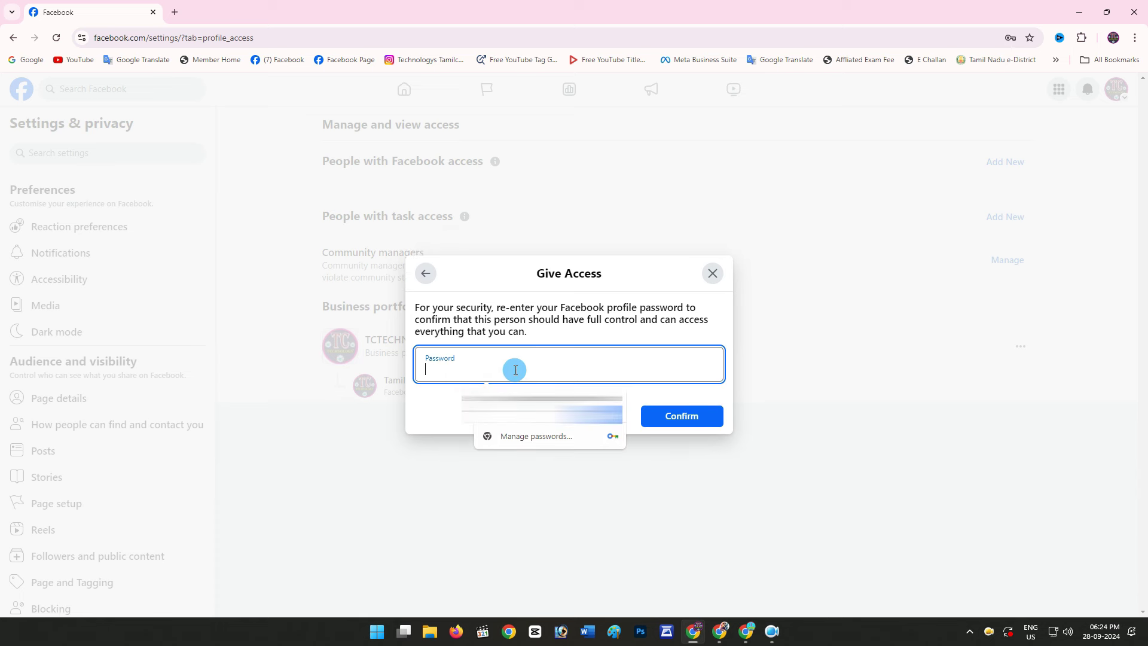
left_click(526, 402)
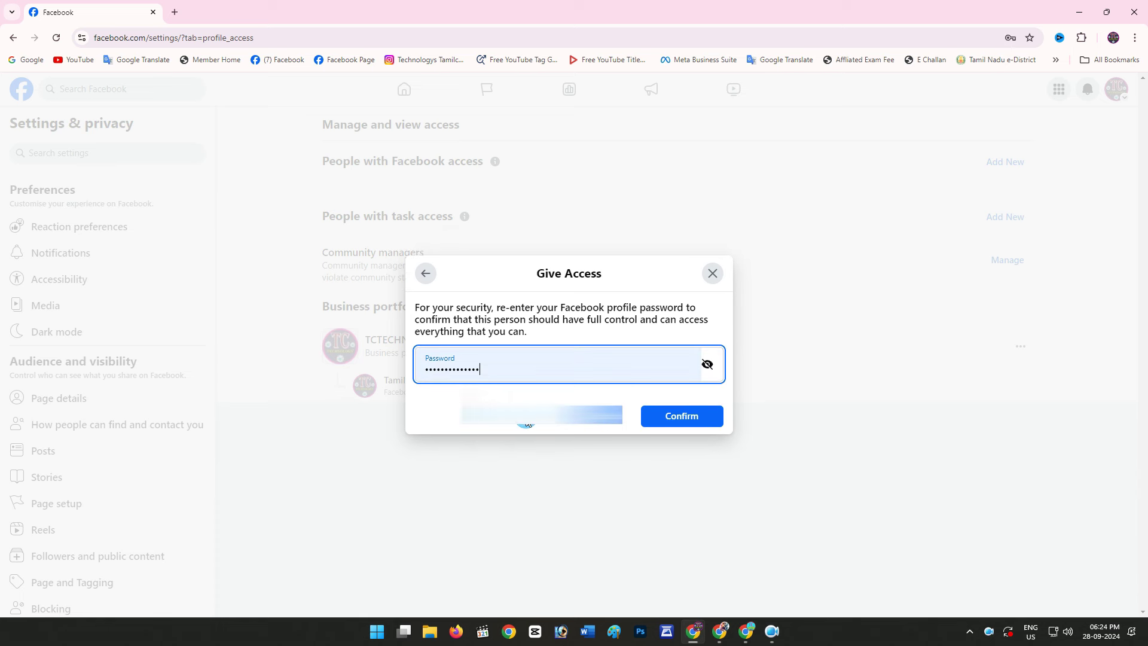
left_click(656, 415)
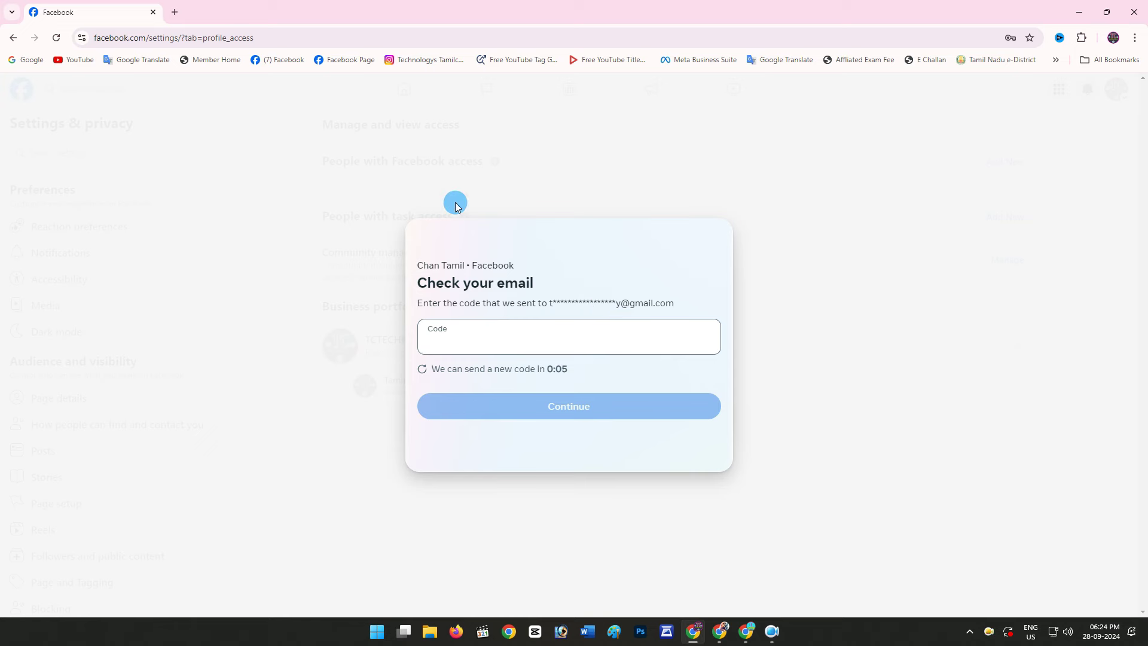
- Open Gmail in a new browser tab and open the newest Facebook security code e-mail
left_click(177, 12)
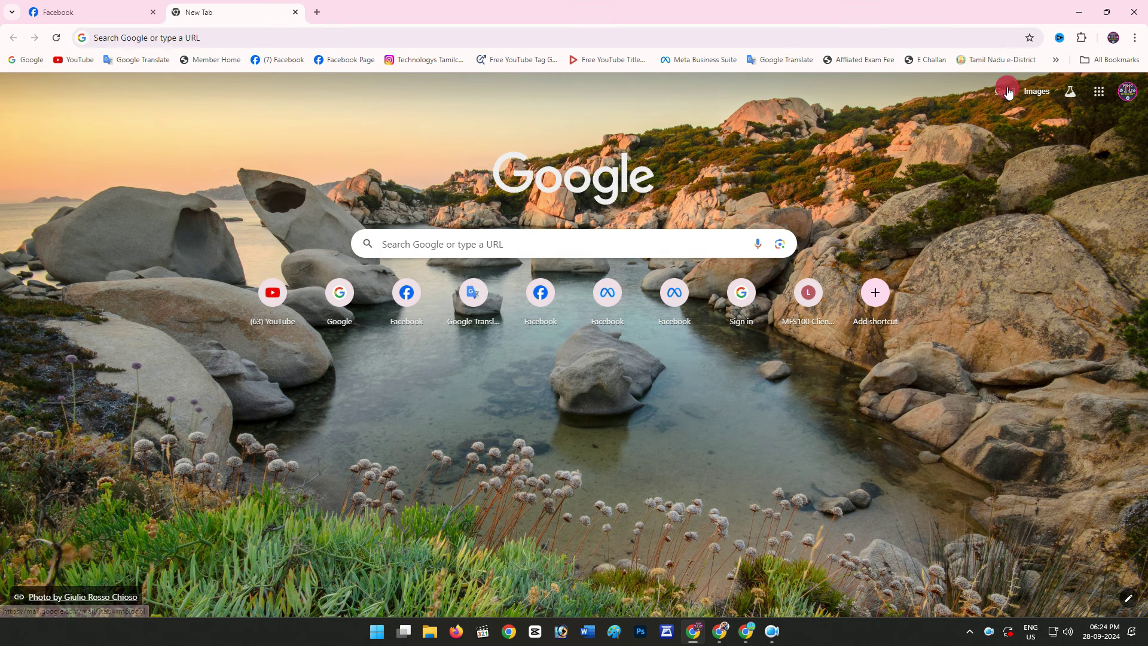
left_click(1008, 92)
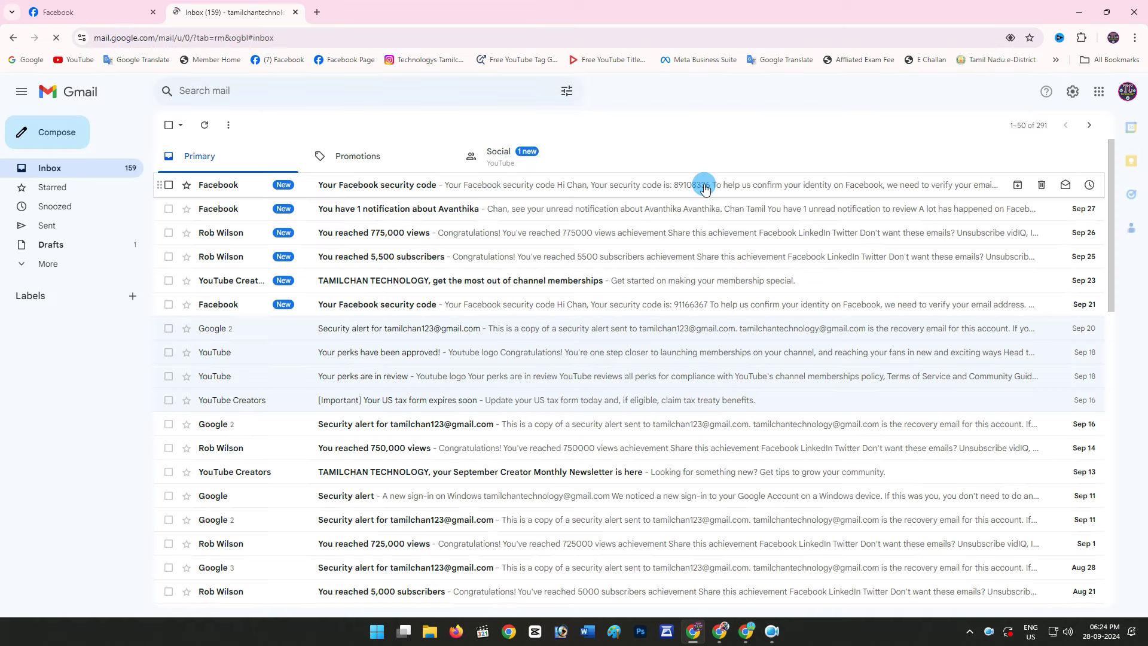
left_click(436, 187)
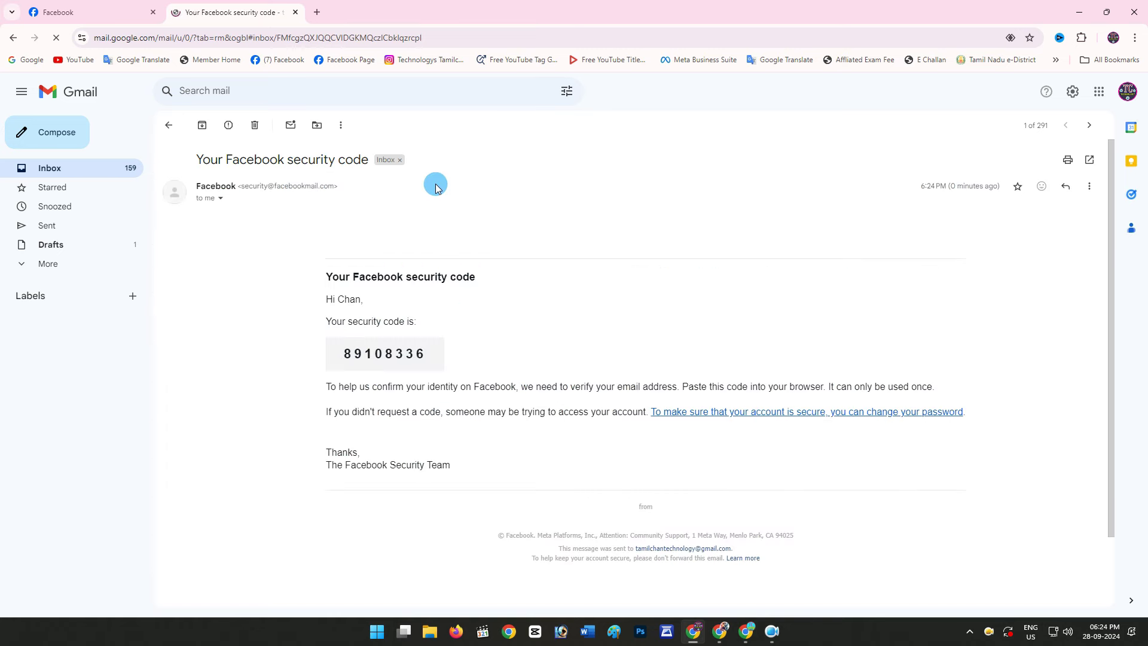
- Copy the security code from the Facebook e-mail
left_click_drag(435, 351, 367, 346)
left_click(456, 341)
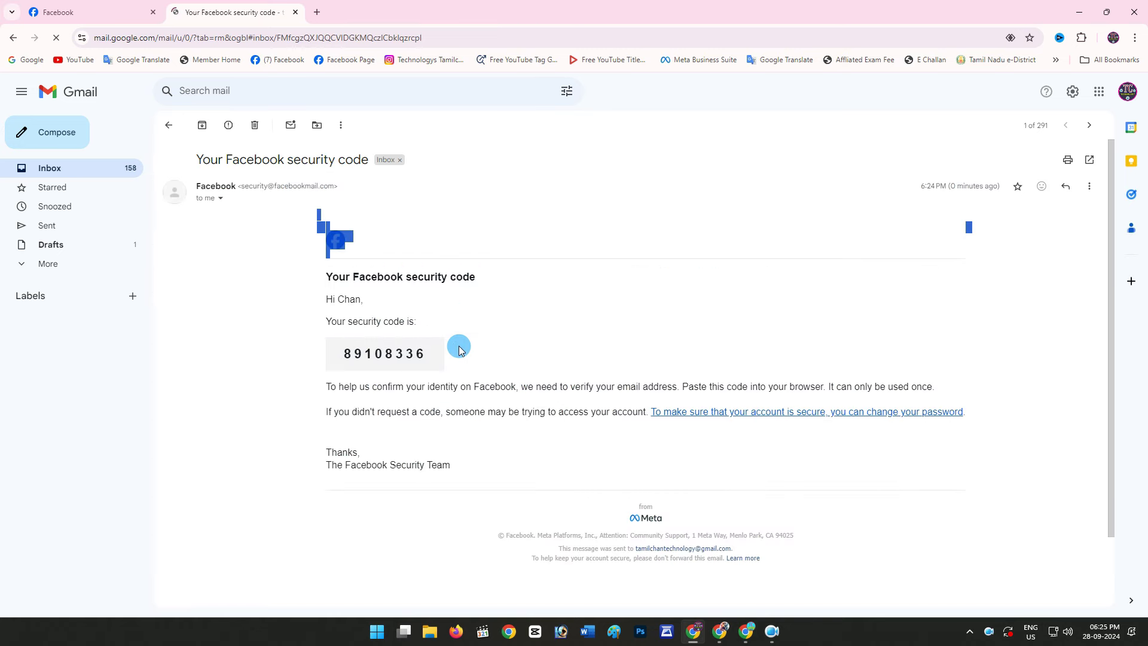
left_click(433, 357)
left_click_drag(433, 357, 345, 348)
key("ctrl+c")
- Submit the copied security code in Facebook's e-mail verification dialog and decline saving the password in the browser
key("ctrl+shift+Tab")
key("ctrl+v")
left_click(595, 405)
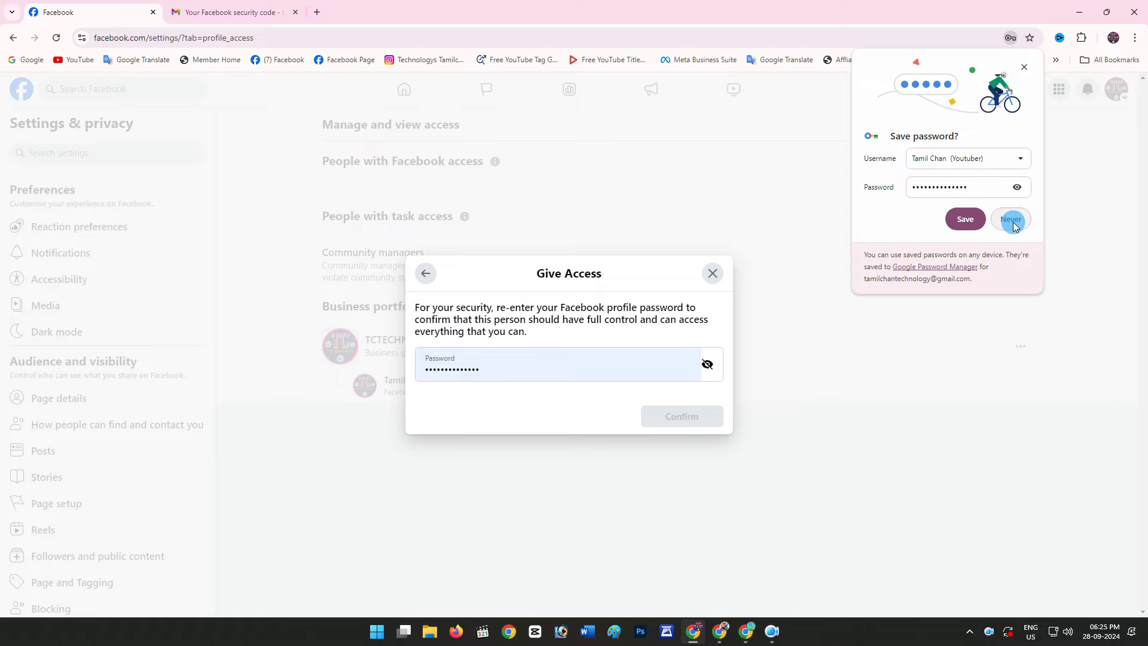
left_click(1011, 220)
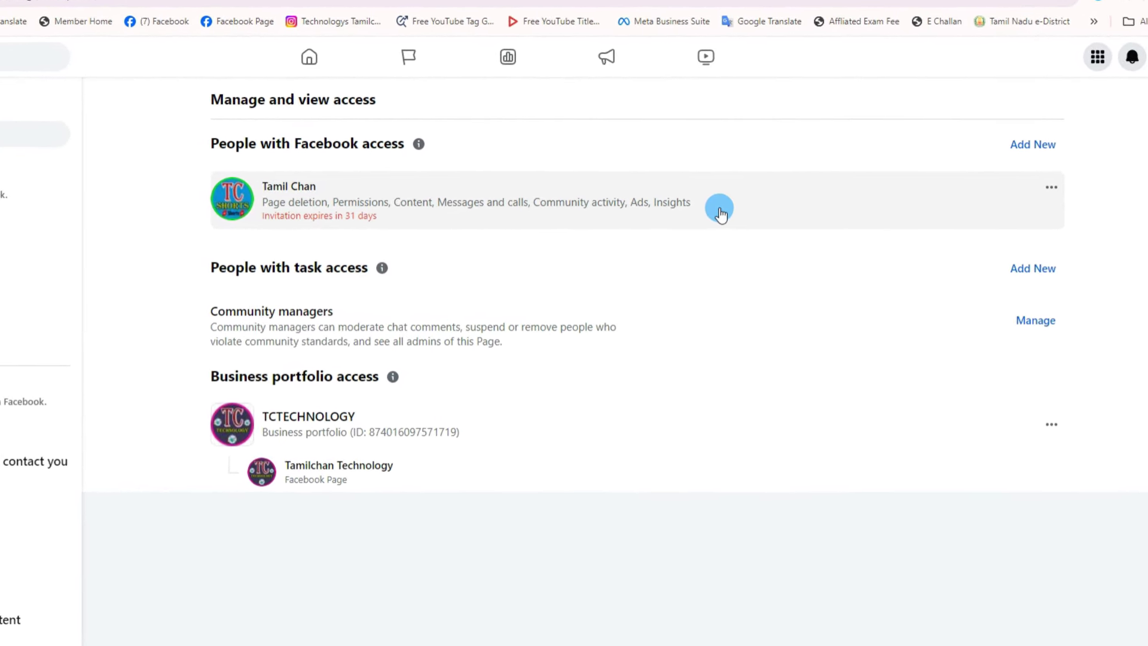
- View the options for the pending Page access invitation, and return from the security code e-mail to the Gmail inbox
left_click(1065, 187)
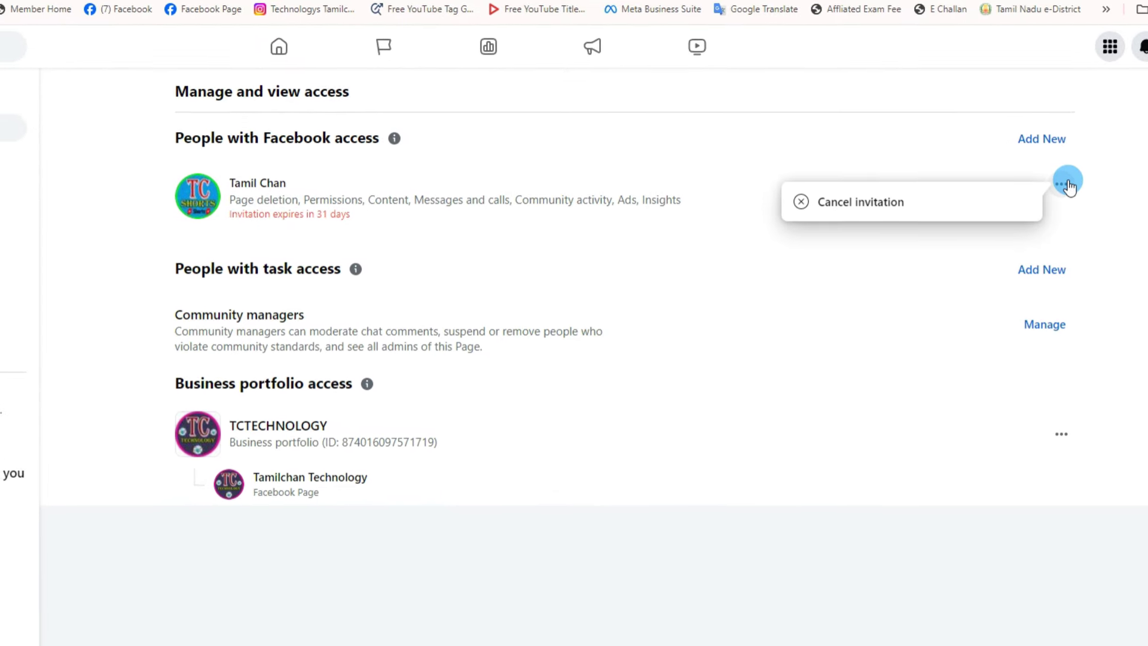
left_click(674, 582)
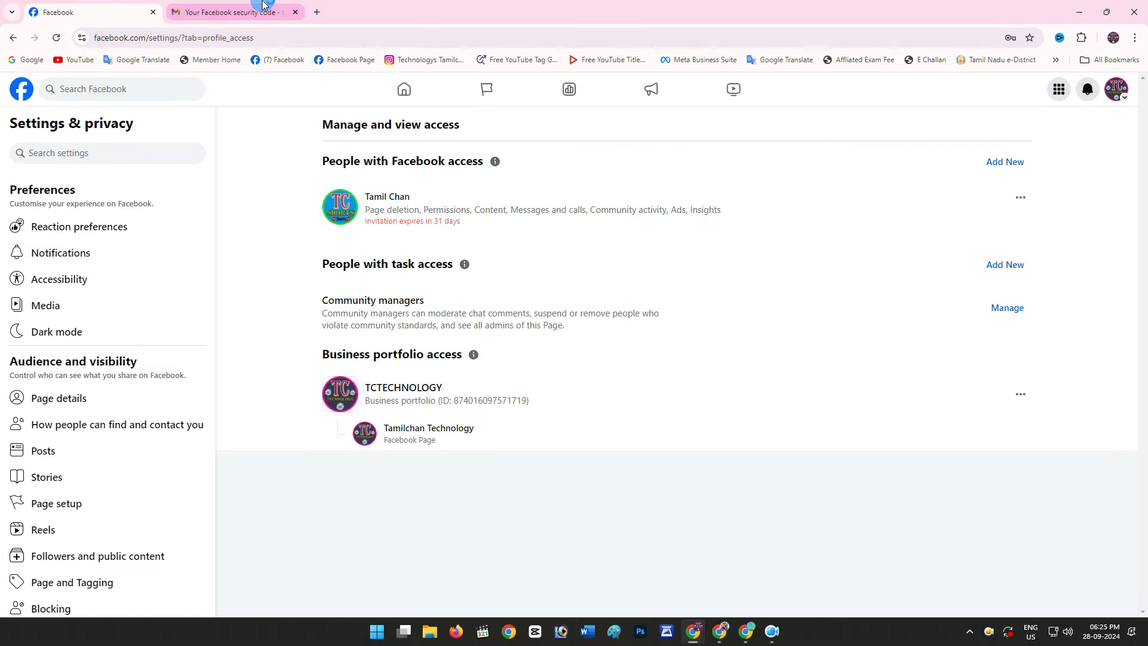
left_click(263, 4)
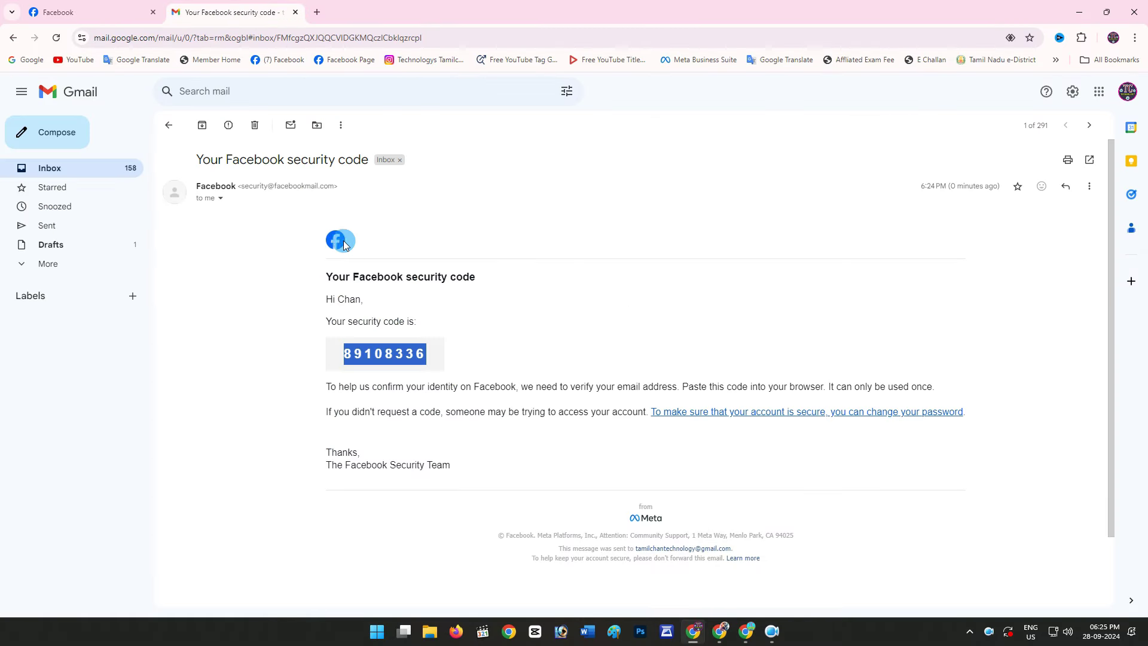
left_click(168, 125)
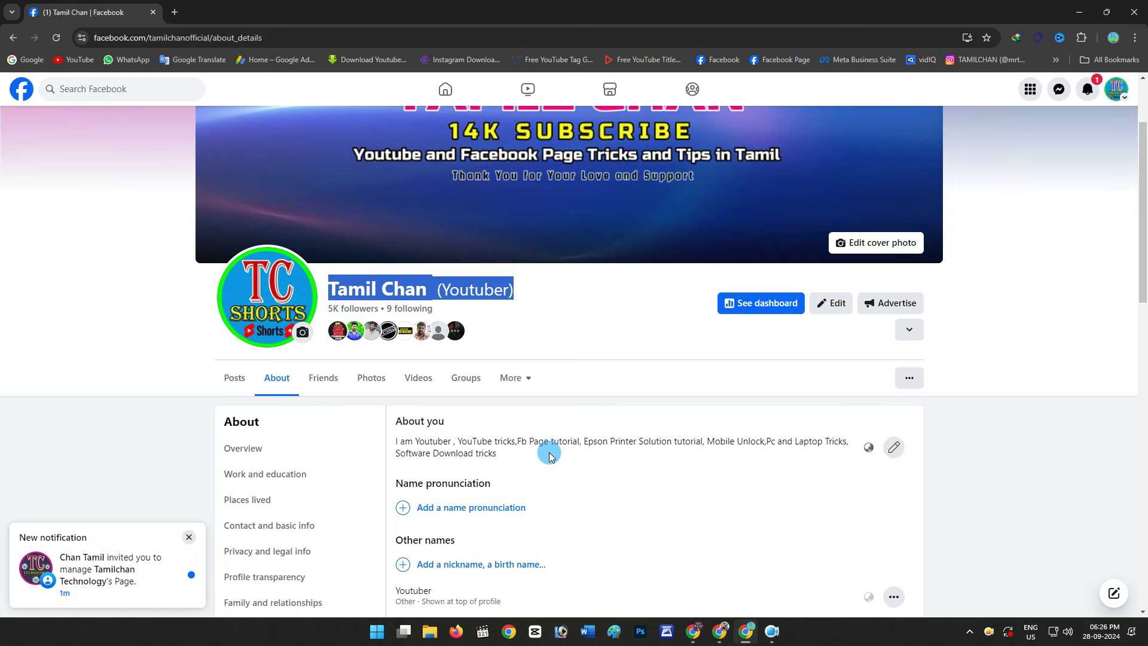
- View the Facebook notifications of the invited profile
left_click(152, 320)
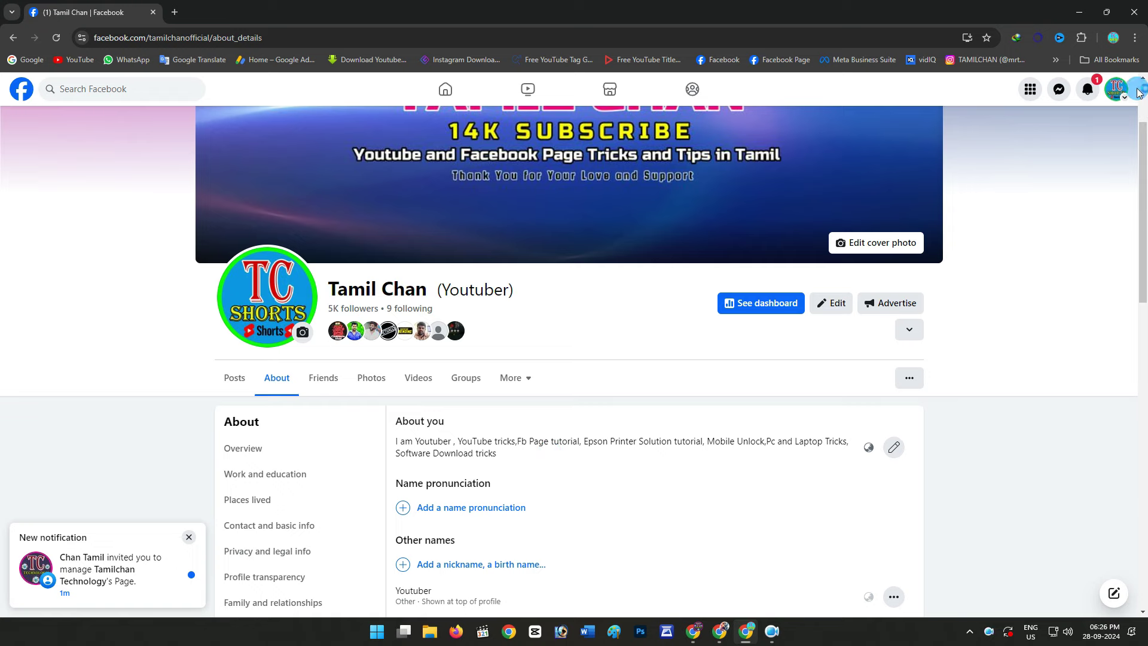
left_click(1094, 91)
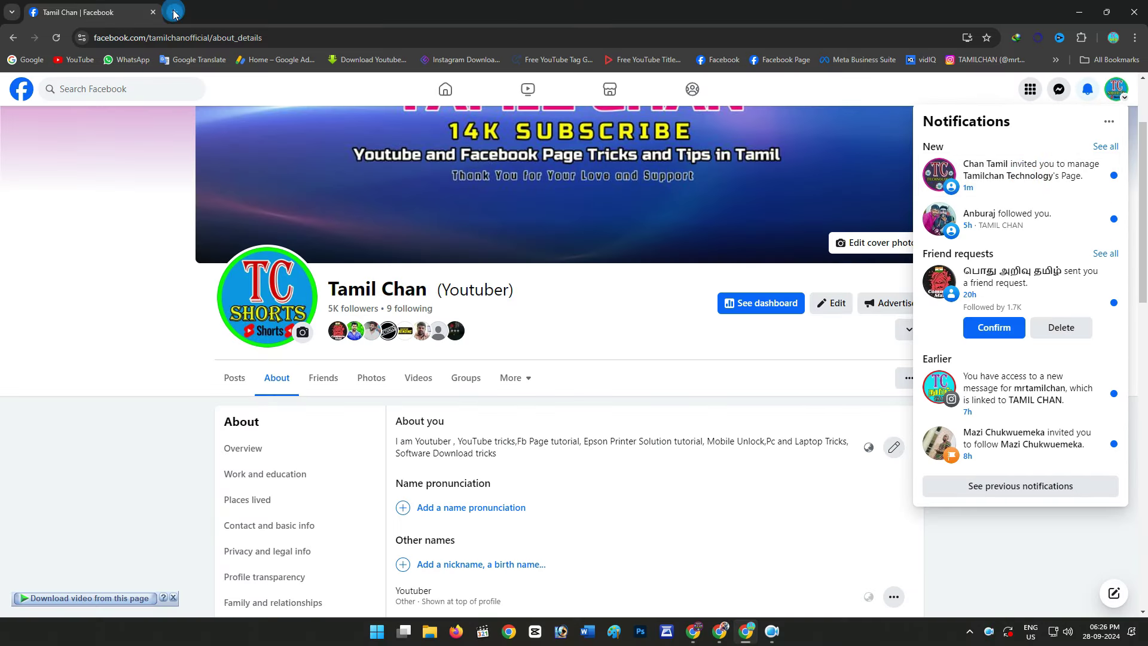
- Open the invited account's Gmail in a new tab and open the Social e-mail inviting it to manage Tamilchan Technology's Page
left_click(173, 13)
left_click(27, 60)
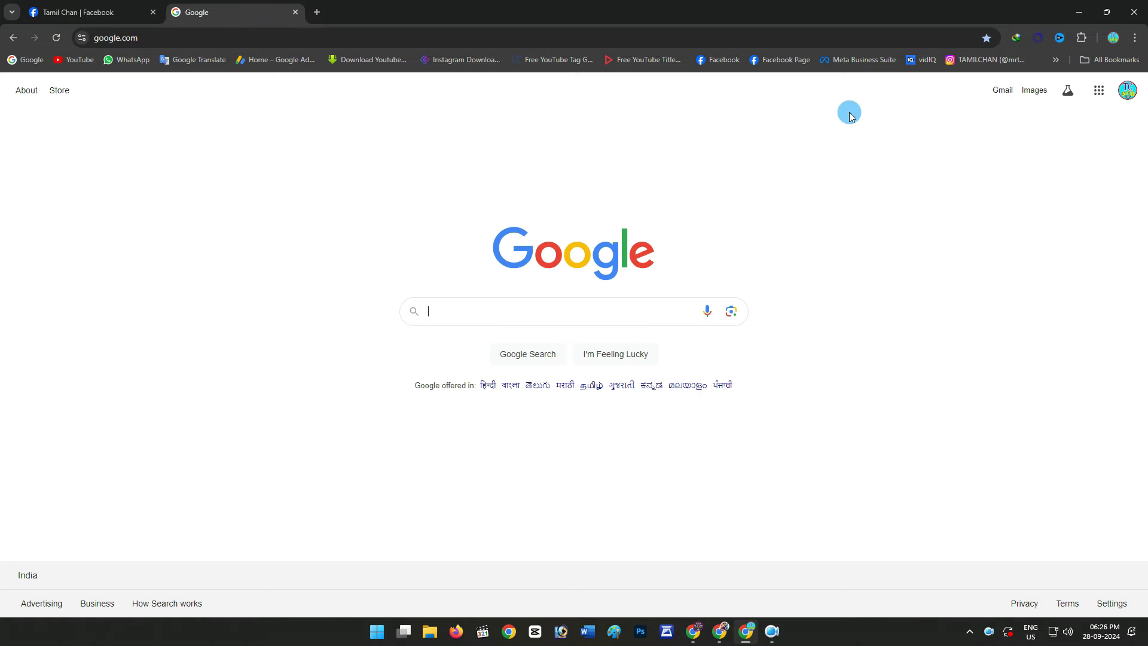
left_click(1002, 91)
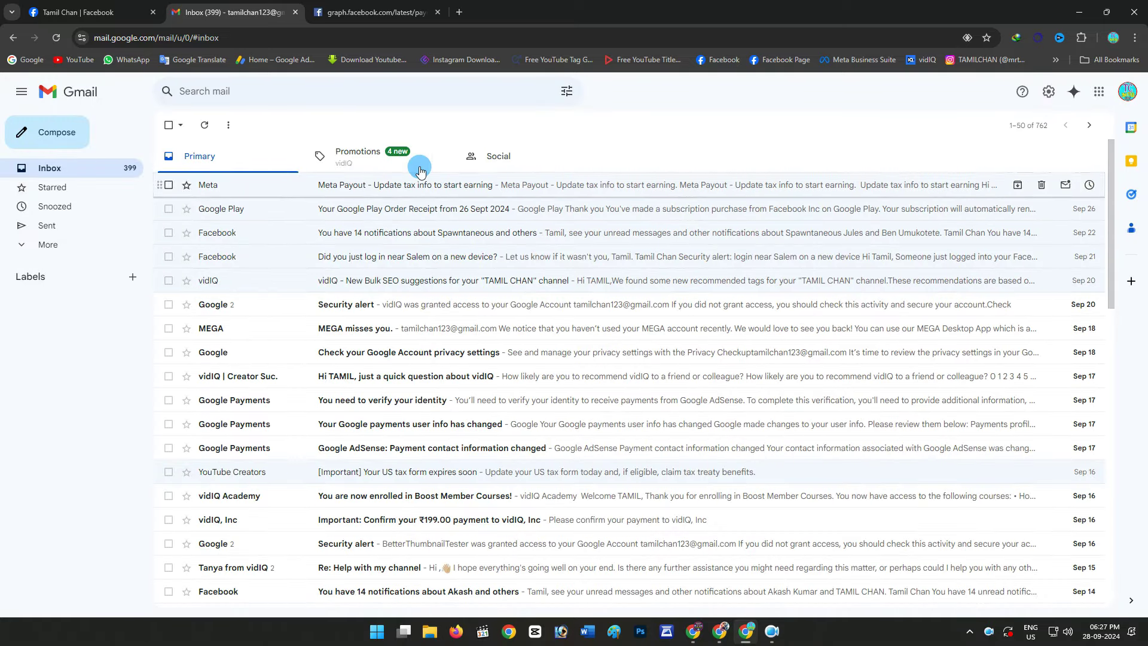
left_click(490, 158)
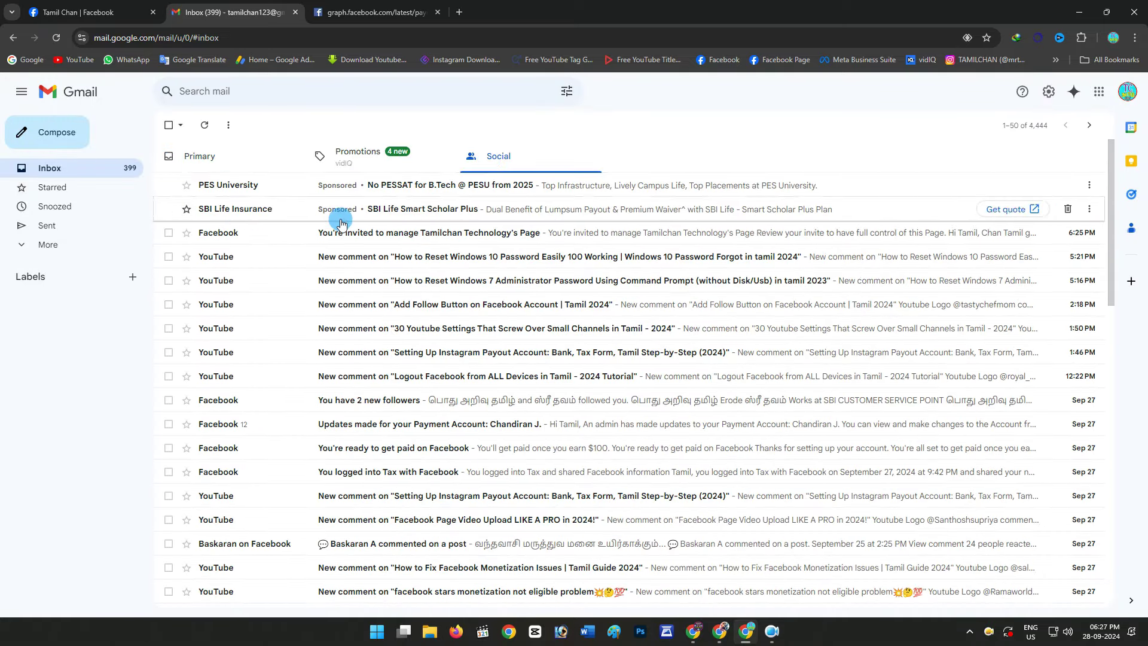
left_click(431, 234)
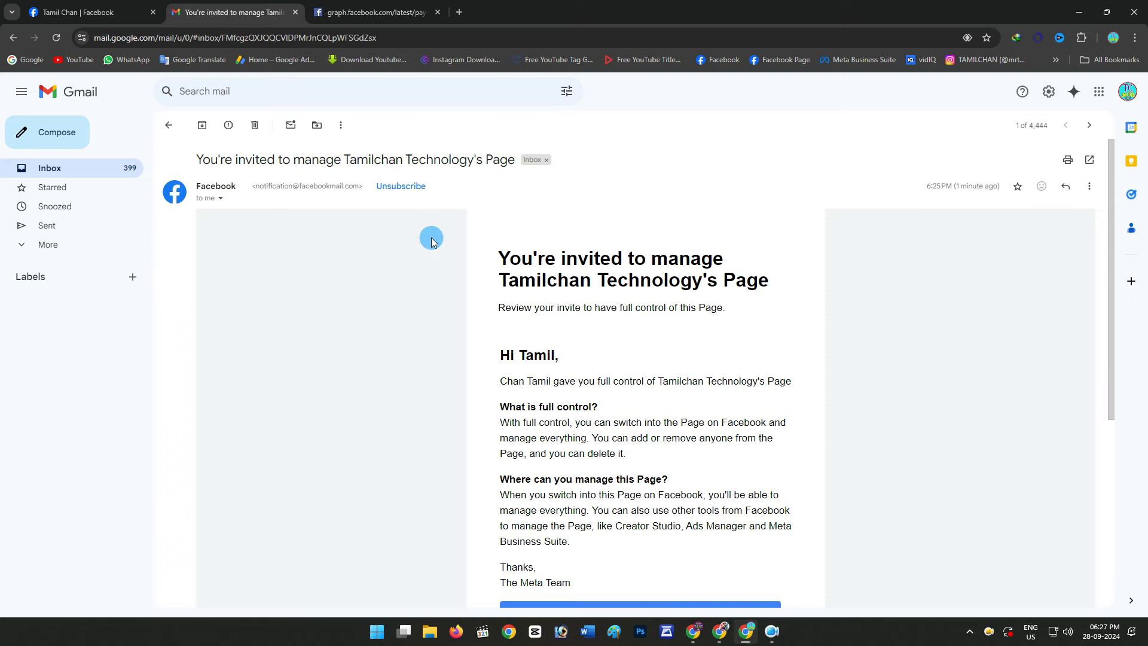
- Follow the invitation e-mail's review link to the Tamilchan Technology Page and find its full-control invite
scroll(687, 335, "down", 5)
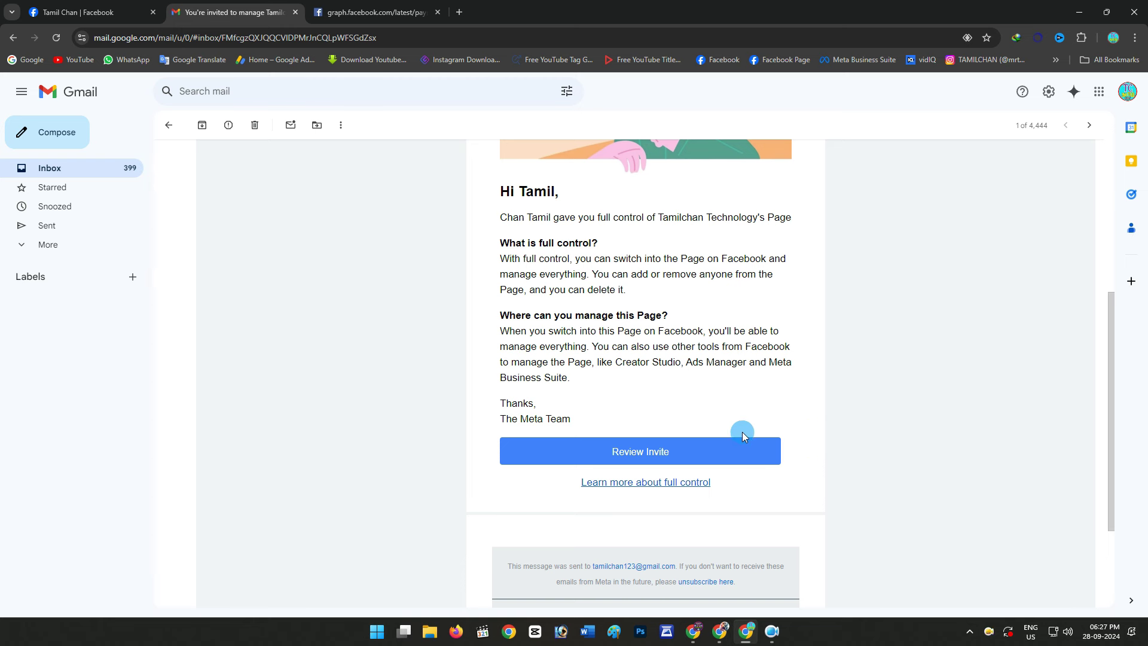
left_click(686, 452)
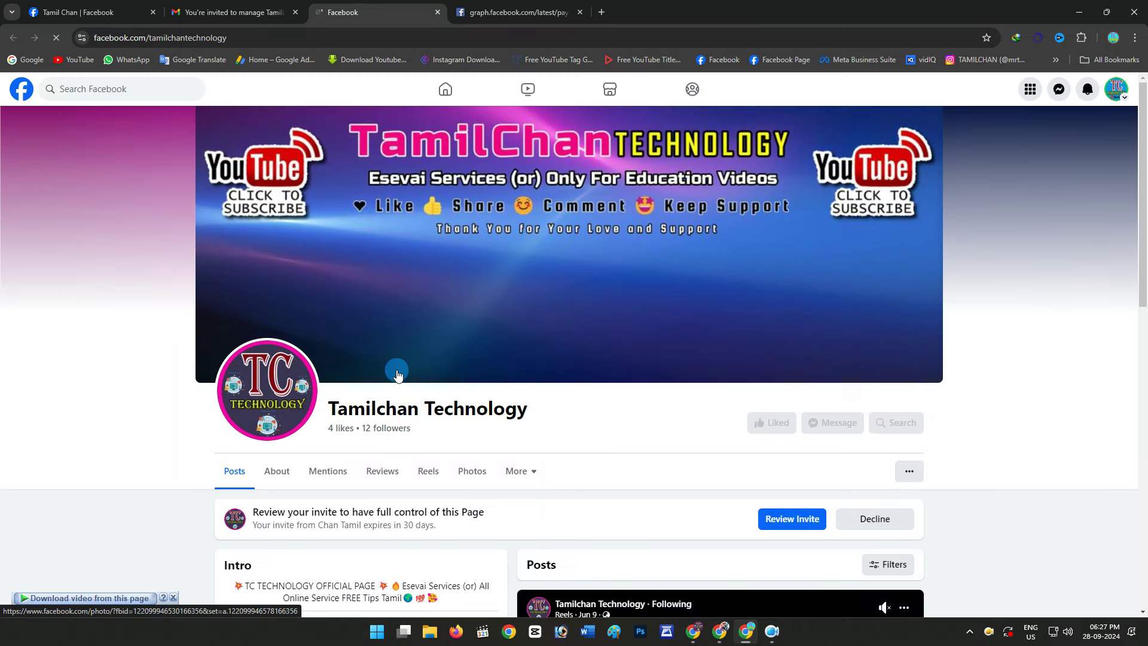
scroll(397, 371, "down", 3)
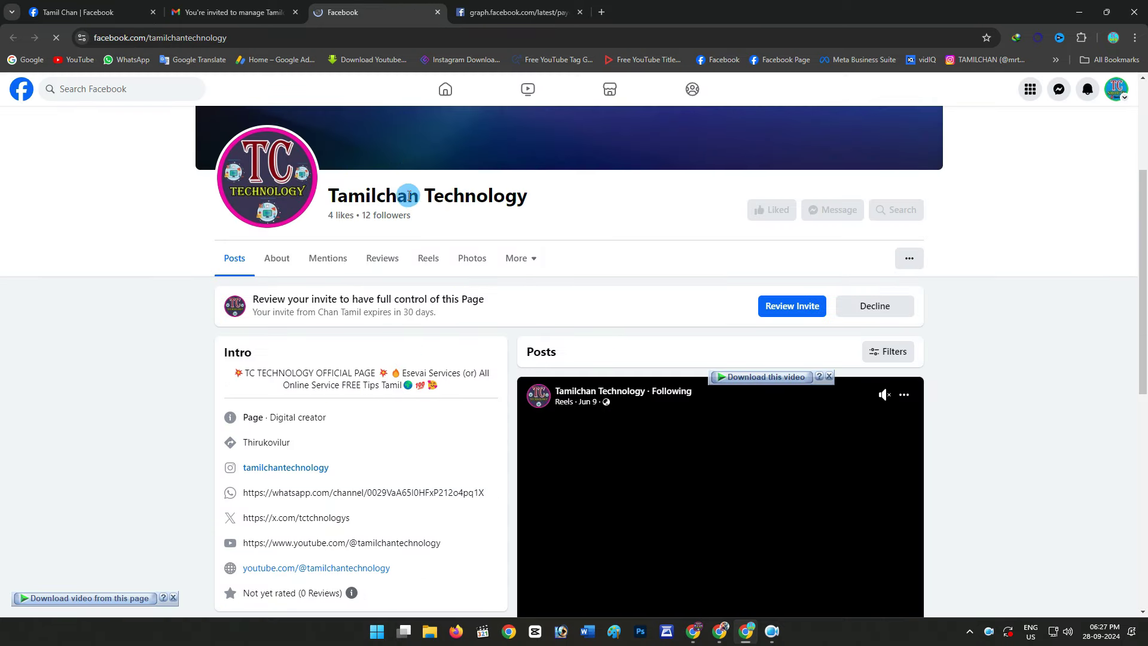
- Review and accept the invite to have full control of the Tamilchan Technology Page, without switching into the Page
left_click(777, 310)
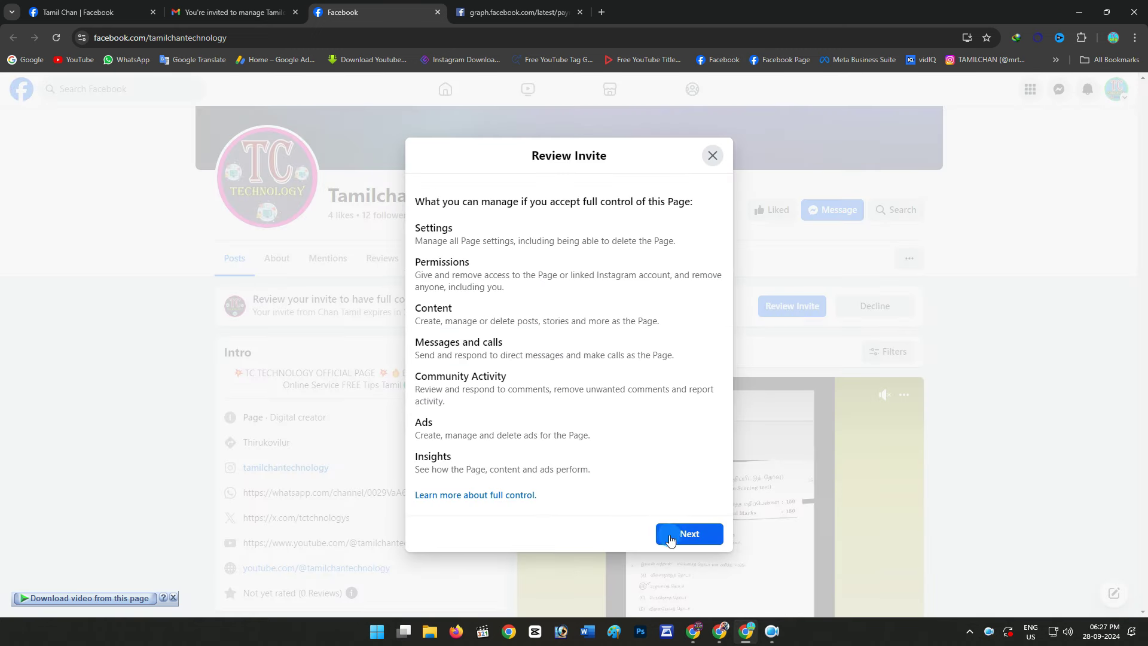
left_click(672, 535)
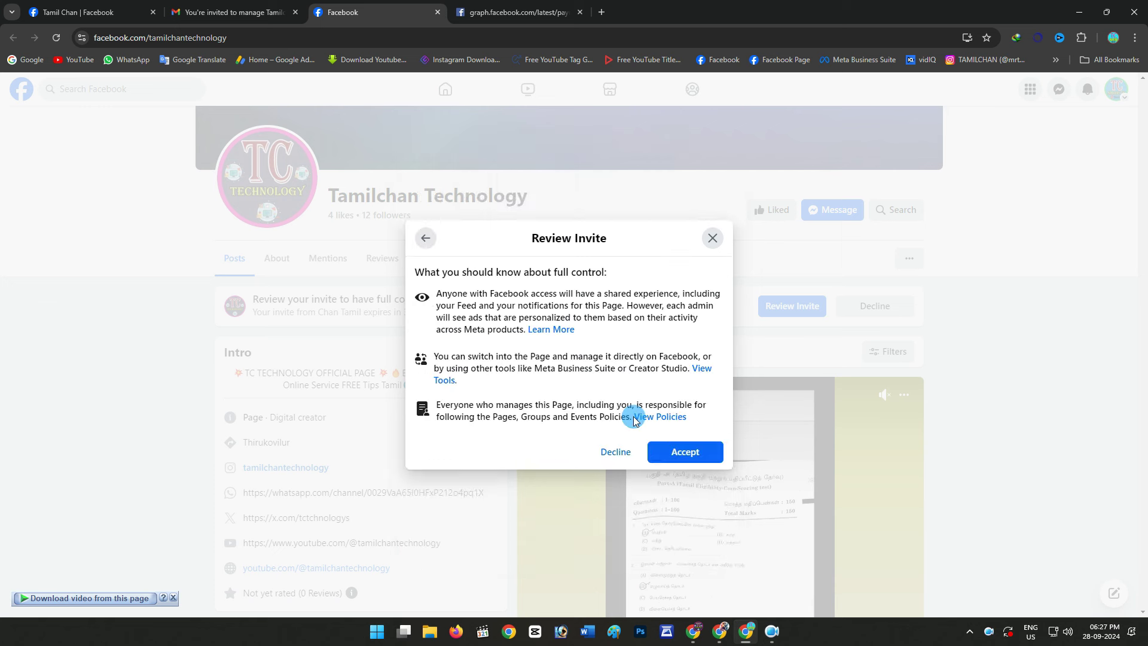
left_click(689, 458)
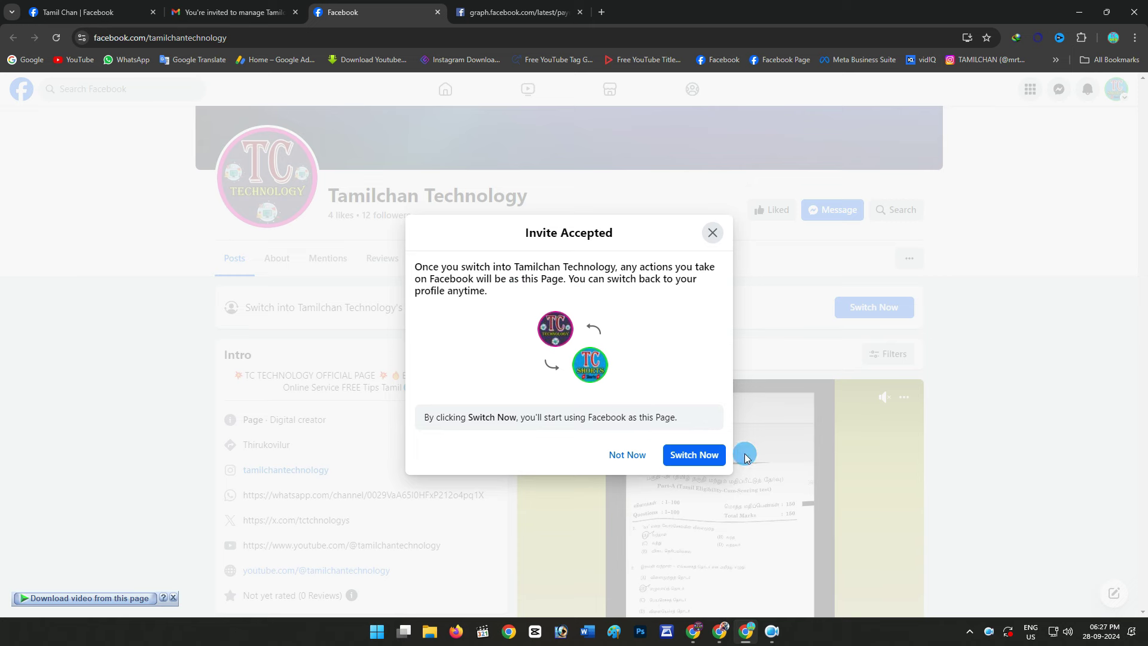
left_click(632, 455)
scroll(725, 363, "up", 3)
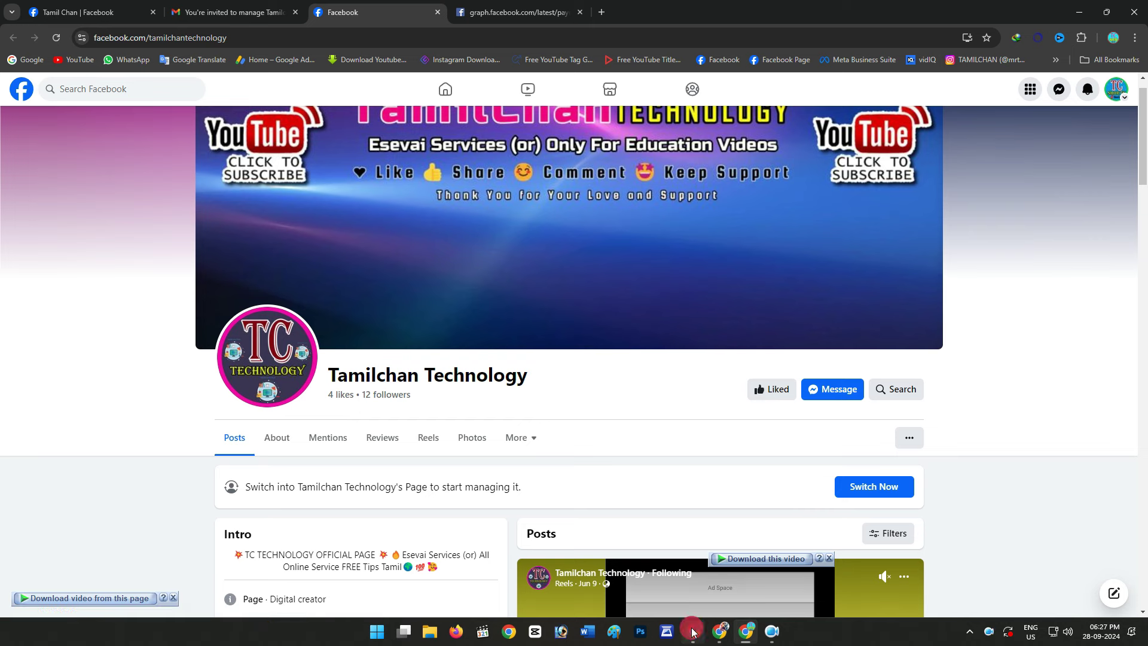
- Switch to the Page owner's browser window, reload the Page access settings, and check the access options and permissions of the added profile
left_click(687, 608)
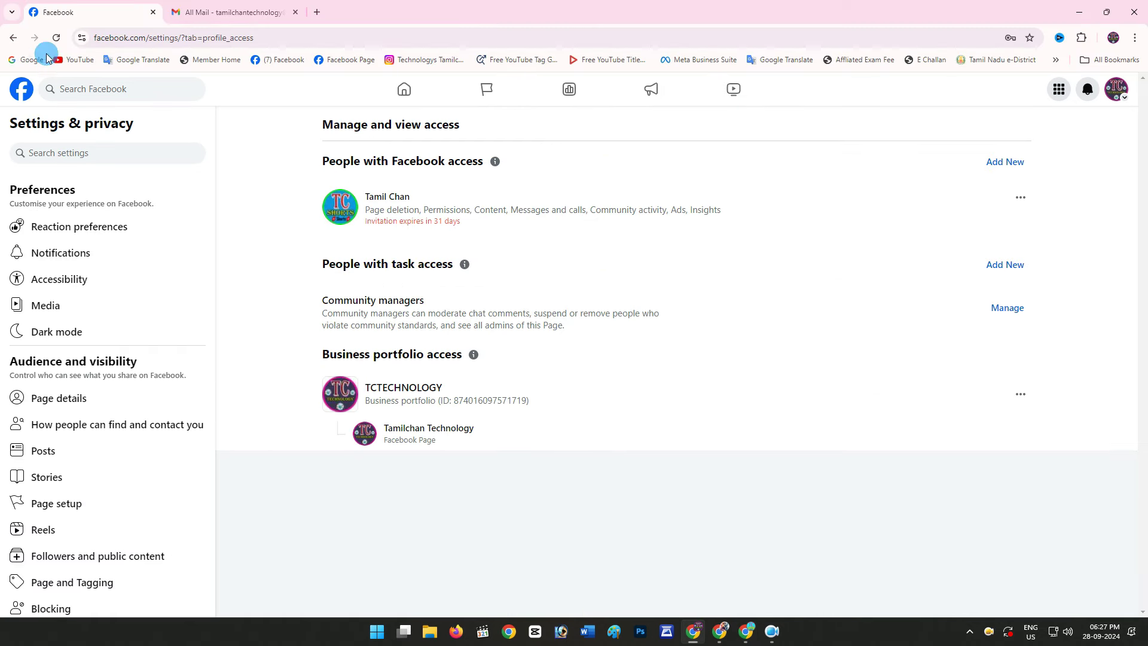
left_click(54, 40)
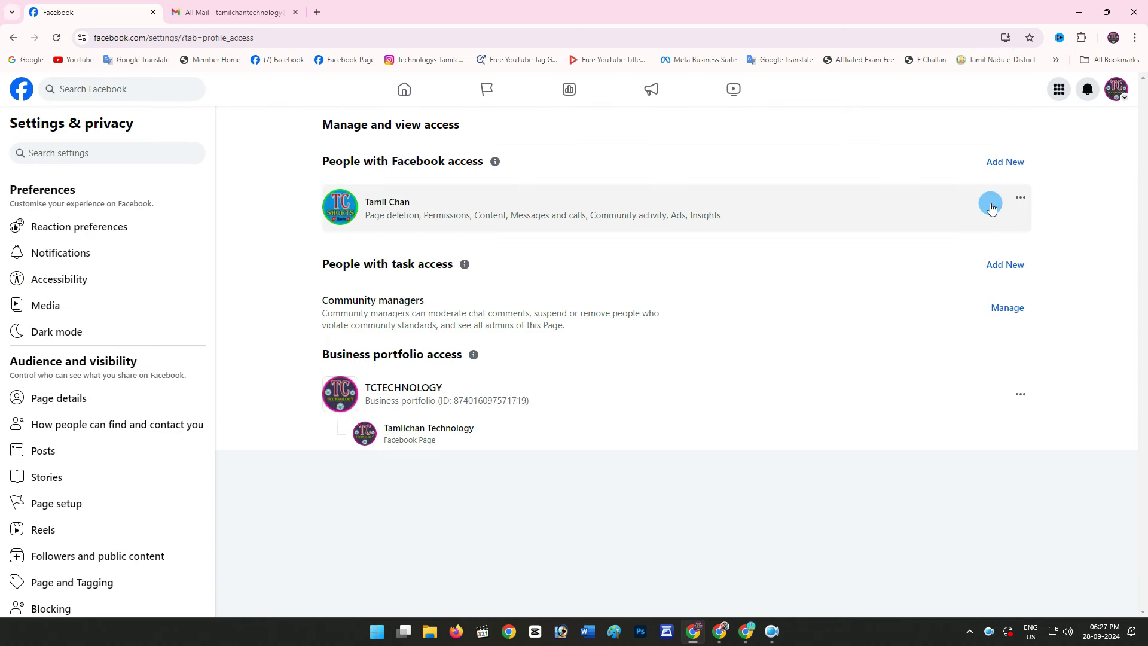
left_click(1020, 199)
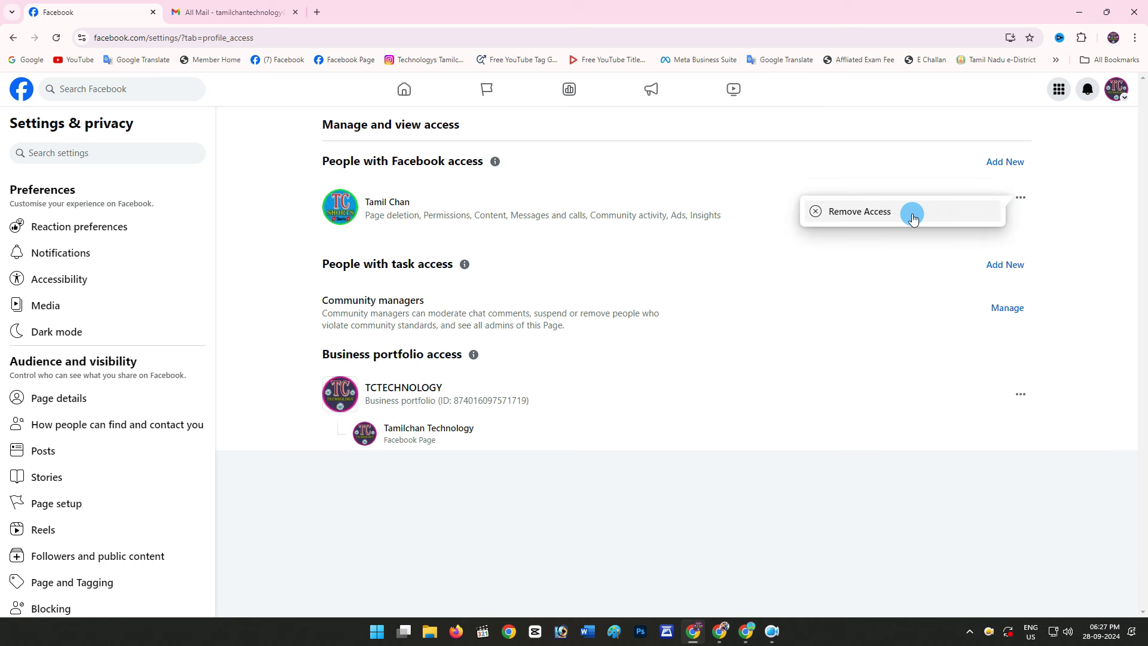
left_click(512, 210)
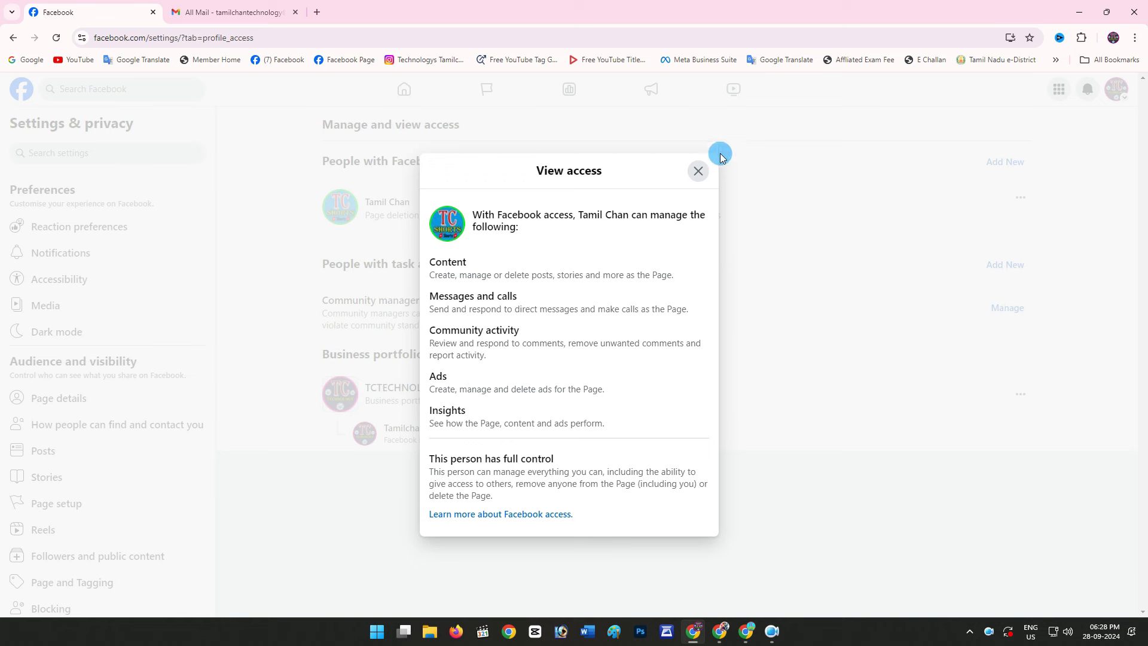
left_click(697, 171)
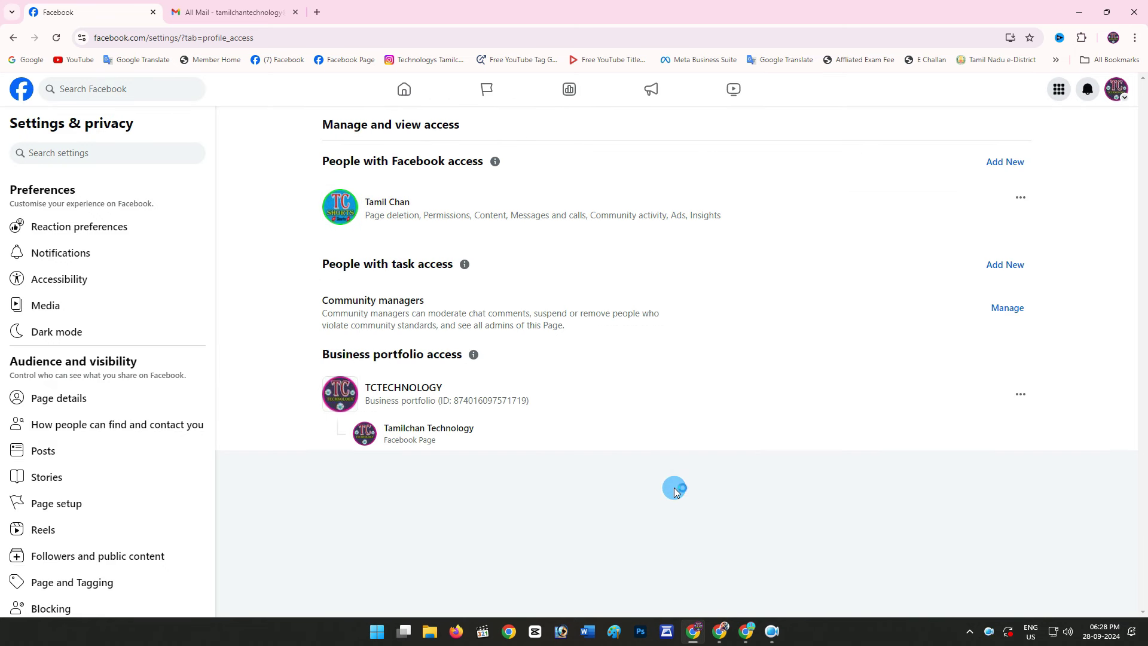